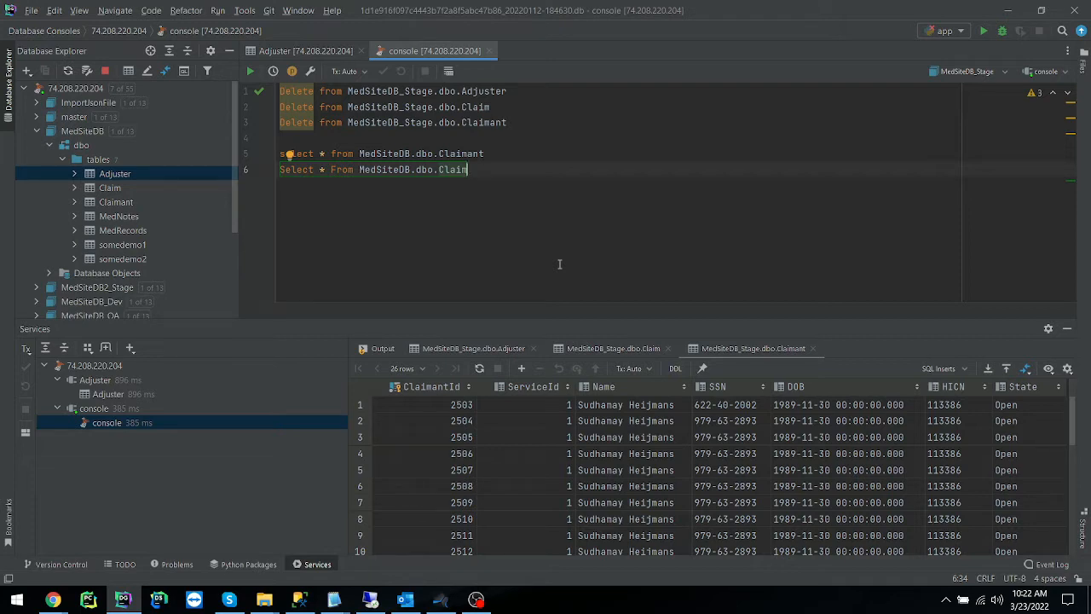
Step: Undo the edits that changed the three MedSiteDB_Stage statements from Select to Delete
left_click(539, 127)
key("ctrl+Left")
key("ctrl+Left")
key("ctrl+Left")
key("ctrl+Left")
key("ctrl+Left")
key("ctrl+Left")
key("ctrl+z")
key("ctrl+z")
key("ctrl+z")
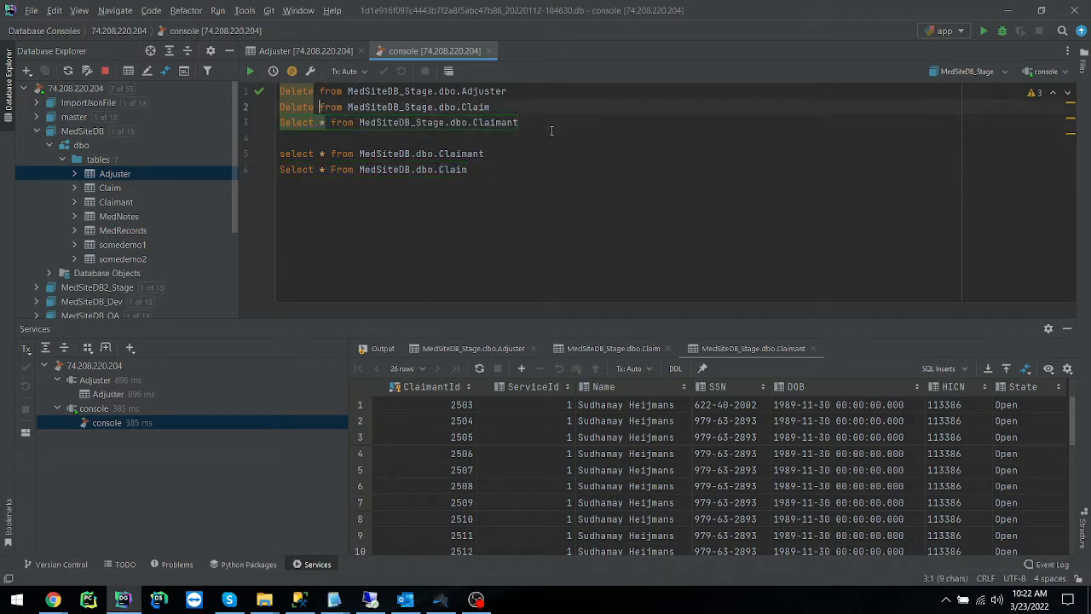
Step: Run the three MedSiteDB_Stage select queries for Adjuster, Claim and Claimant, and check the Claim and Adjuster results
left_click_drag(552, 130, 280, 91)
left_click(250, 71)
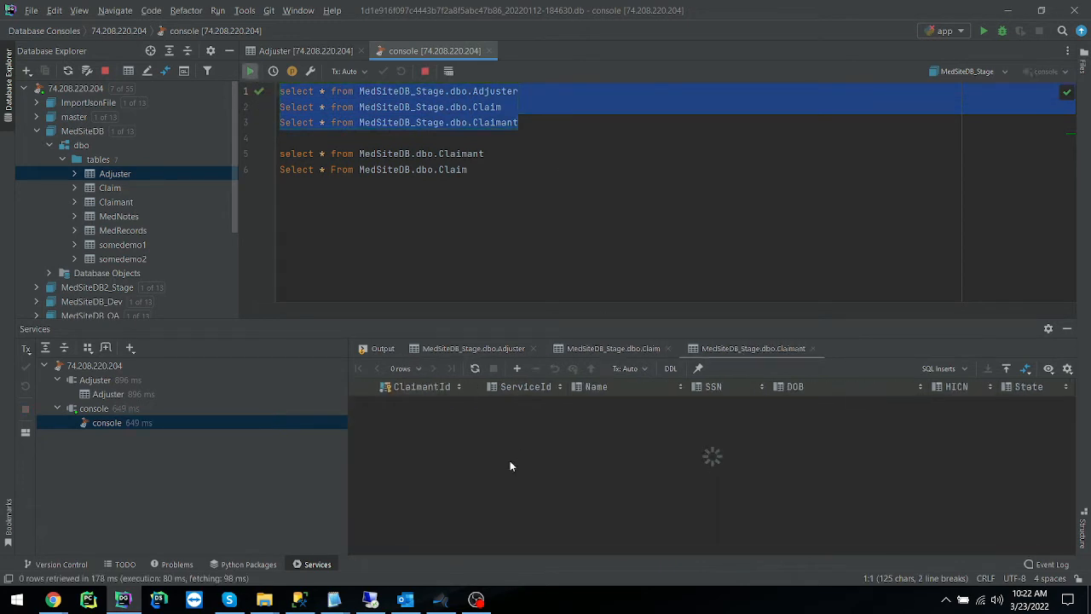
left_click(609, 348)
left_click(510, 348)
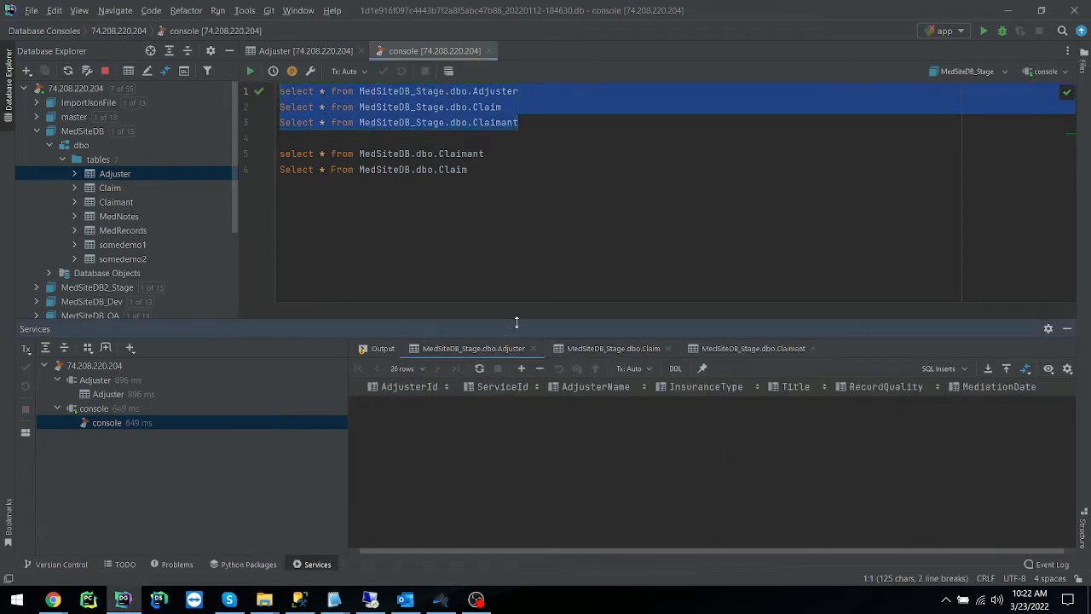
left_click(597, 231)
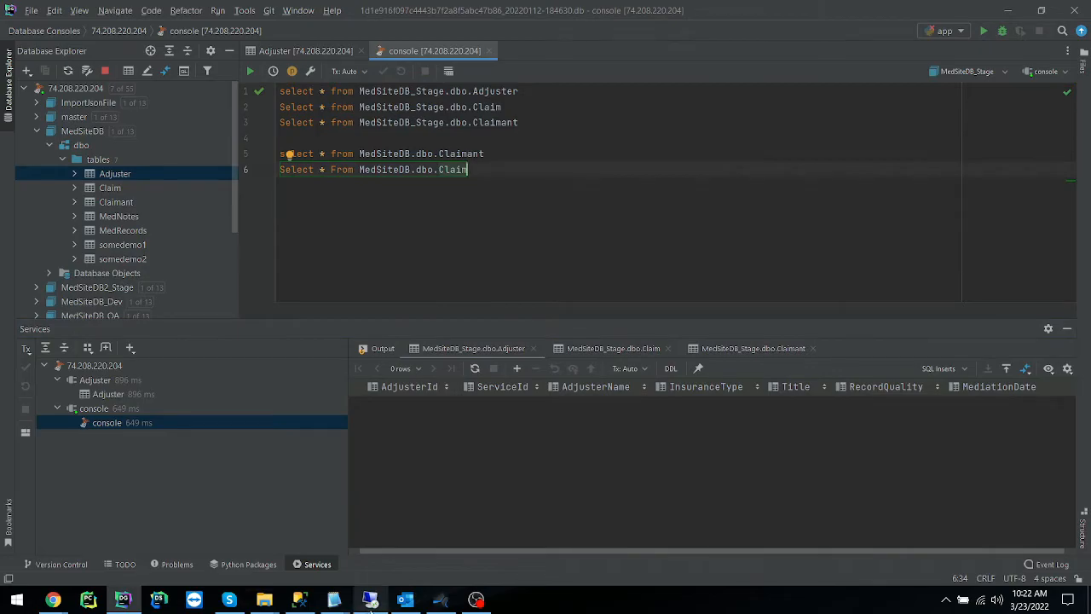
Step: Switch to Datamaker in the remote session, connect with MedSite_Stage as target and MedSite as source, and open the project tree
left_click(371, 600)
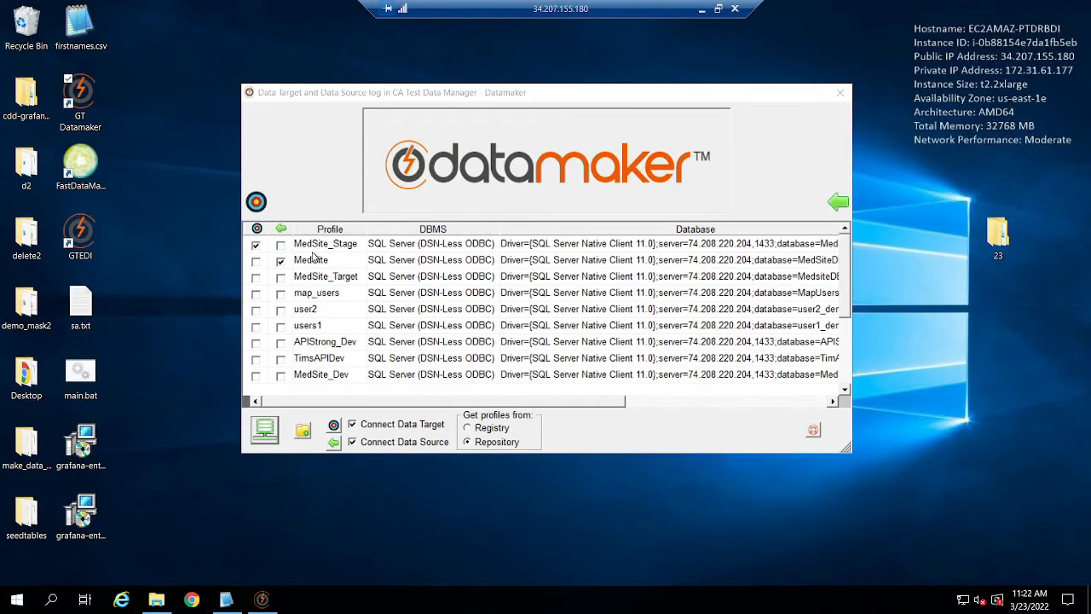
left_click(261, 433)
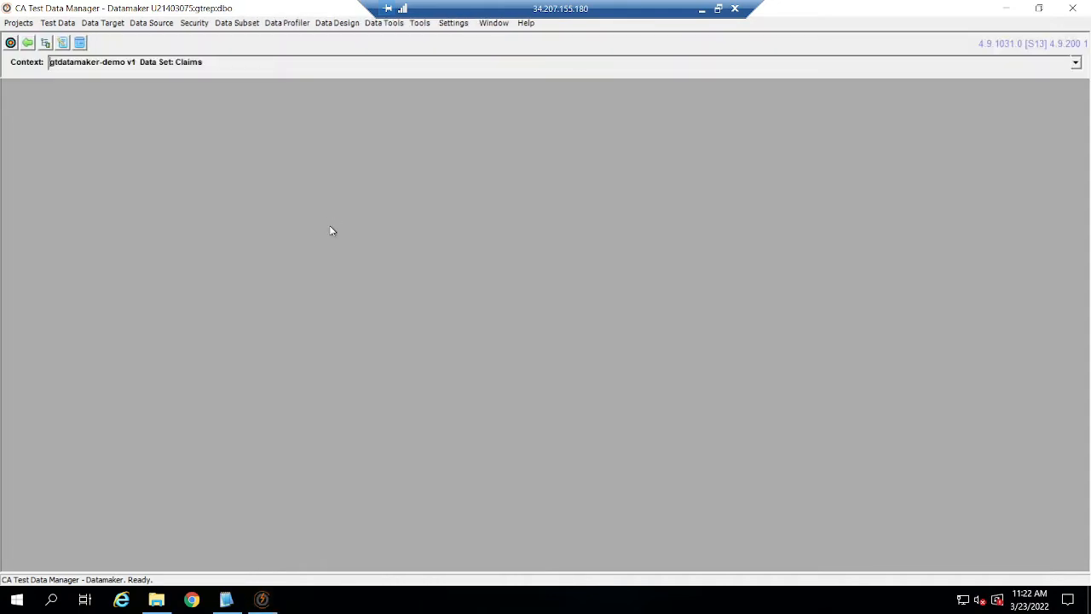
left_click(47, 42)
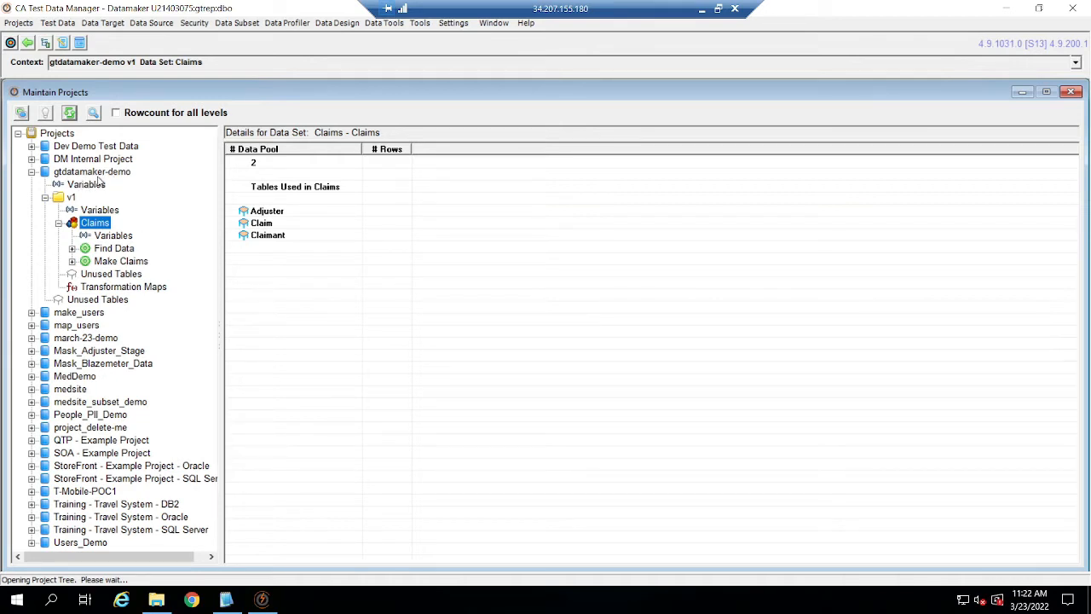
Step: Create a GTSubsets data pool in the Claims data set with "Clone Data" as both name and description
left_click(107, 248)
left_click(120, 263)
left_click(88, 224)
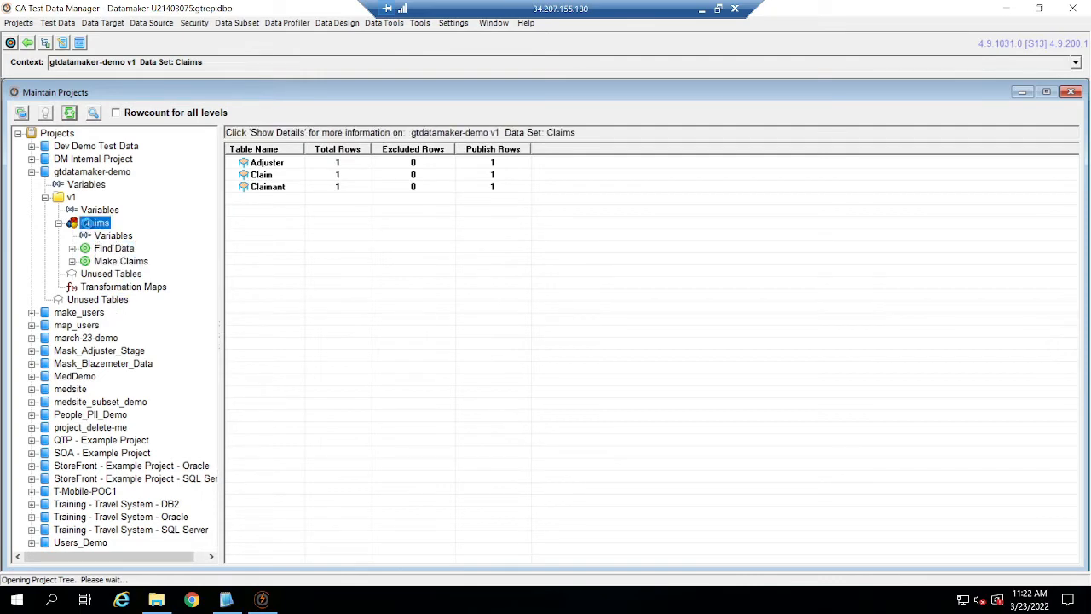
right_click(89, 223)
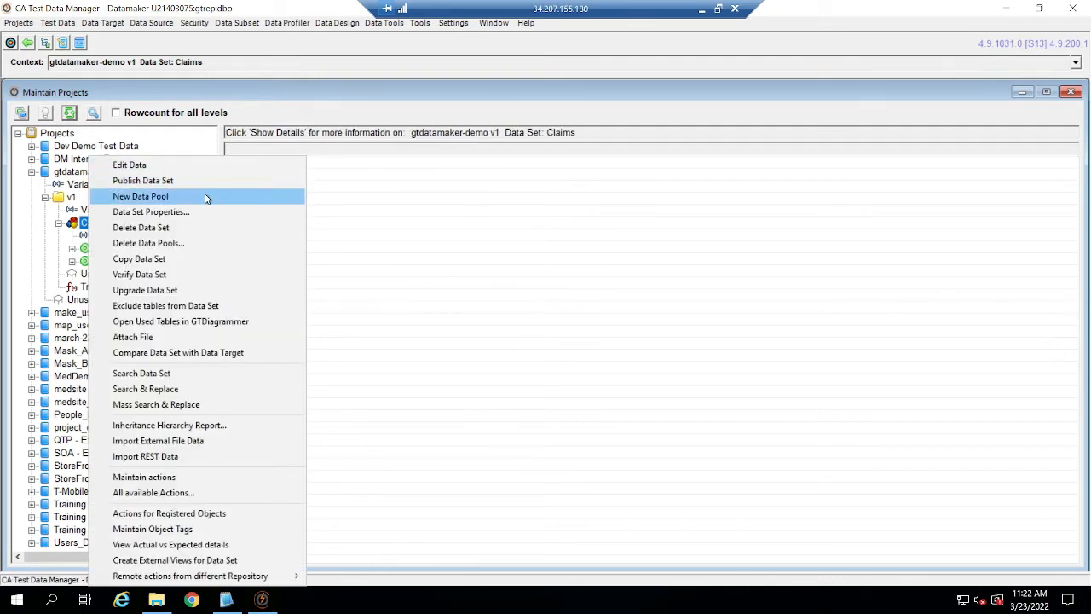
left_click(205, 197)
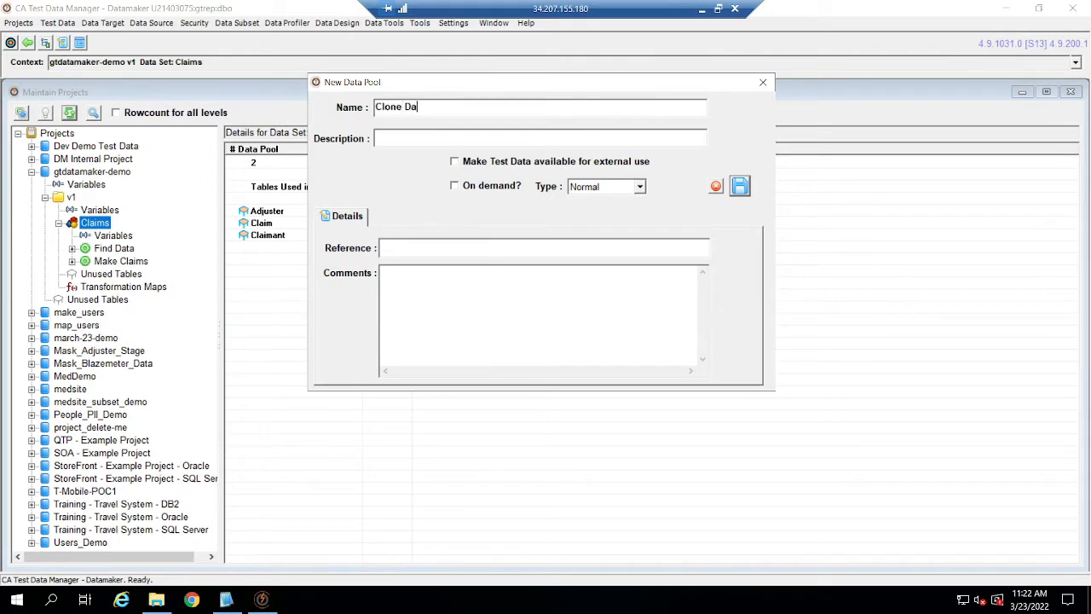
left_click(639, 187)
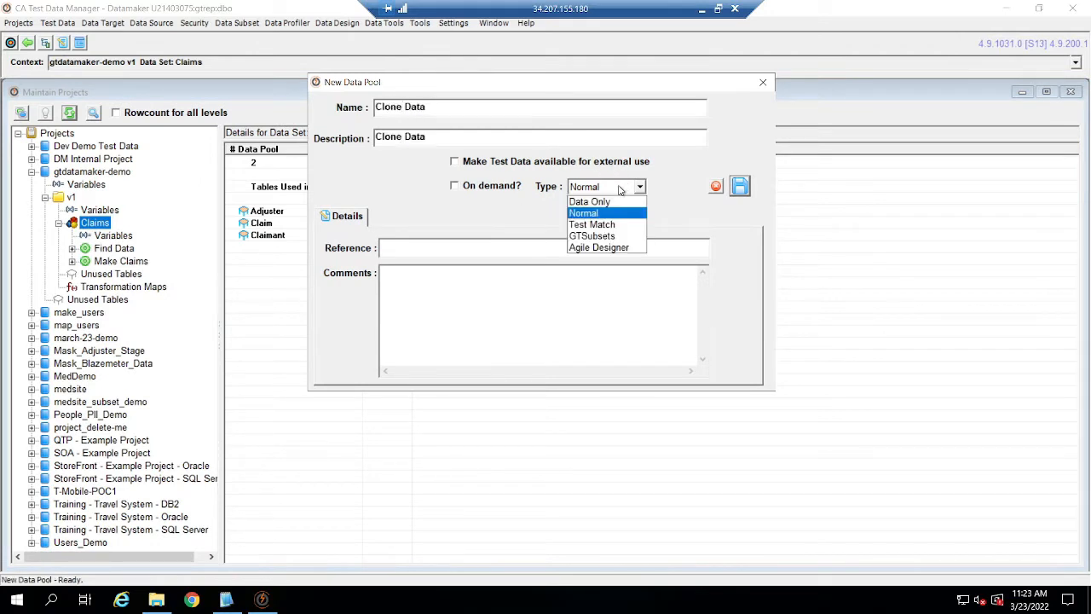
left_click(607, 236)
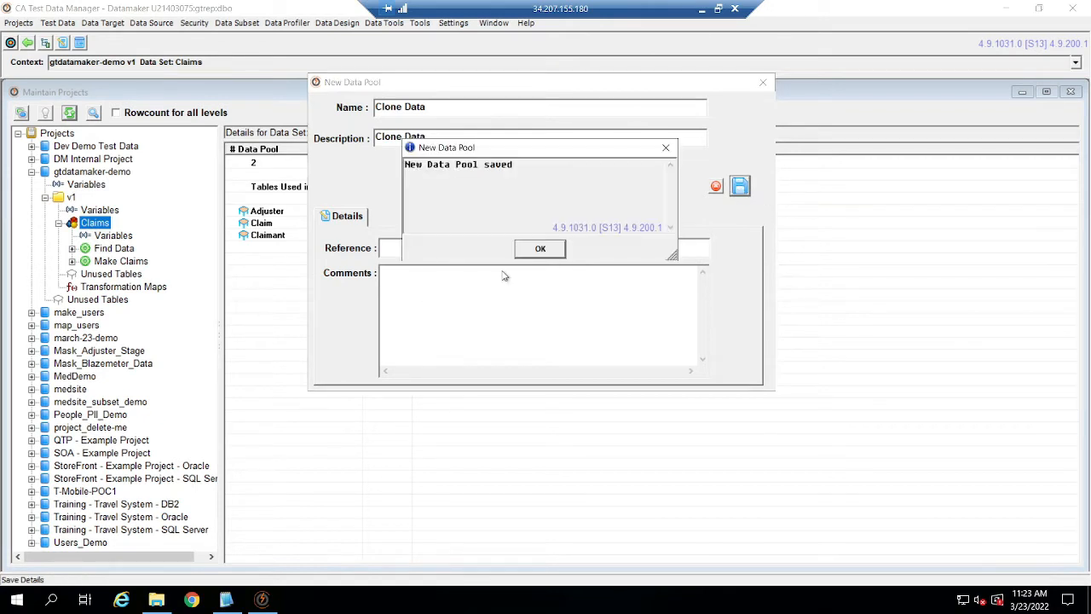
left_click(540, 248)
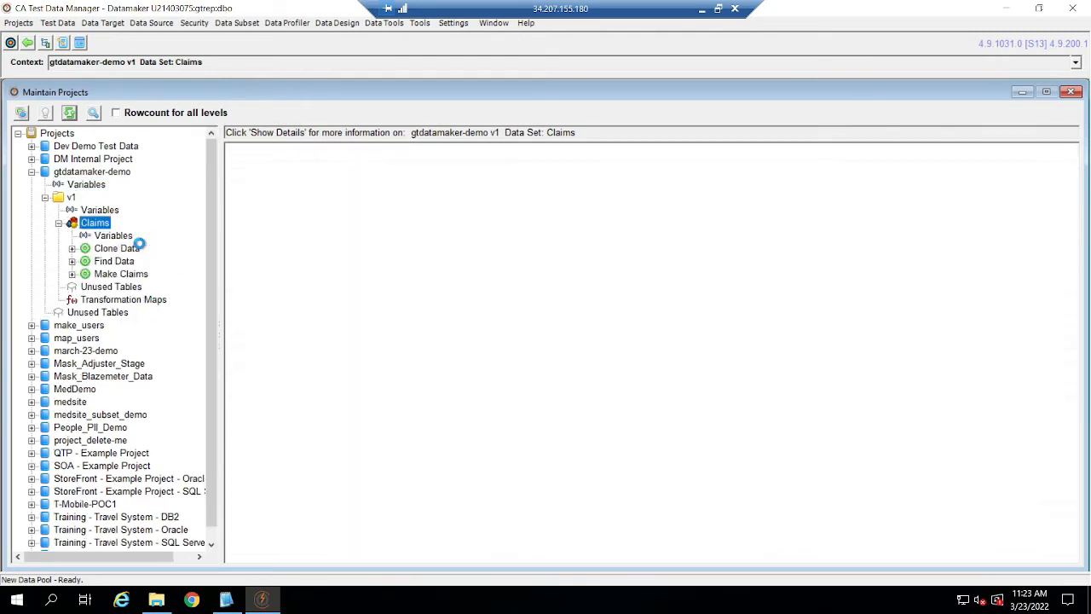
Step: Expand the Find Data and Make Claims pools to locate the Find Claims subset, and open the empty Clone Data pool for data creation
left_click(137, 248)
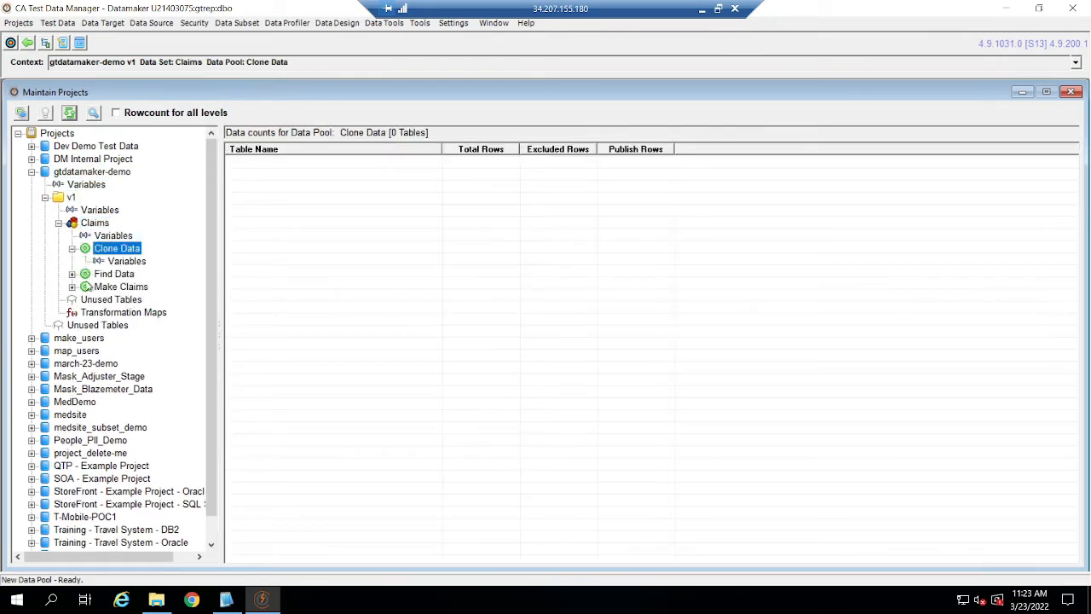
left_click(72, 287)
left_click(70, 274)
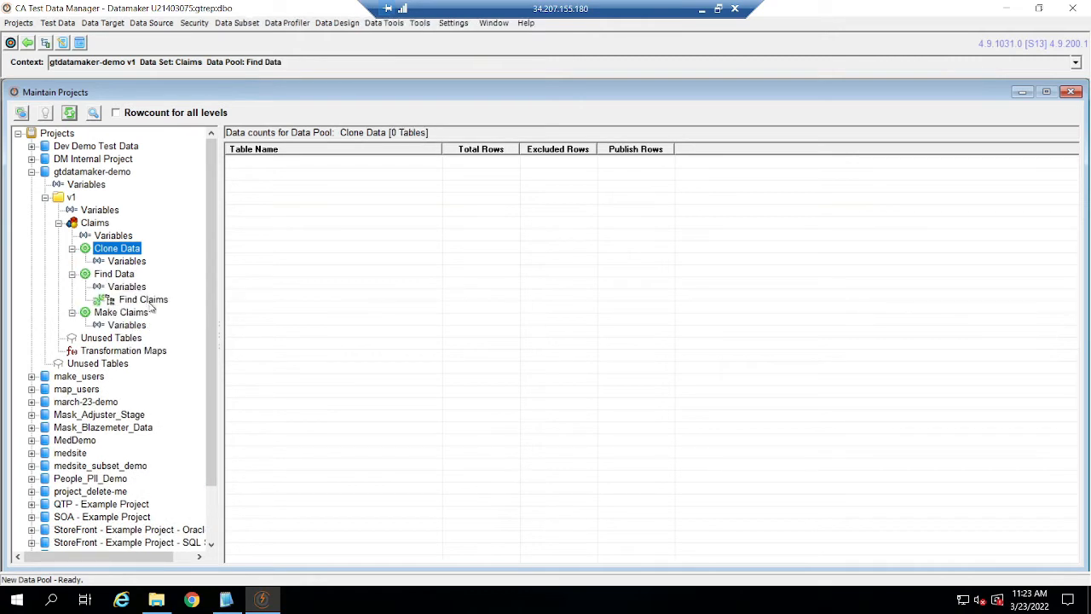
left_click(145, 301)
right_click(117, 248)
left_click(183, 197)
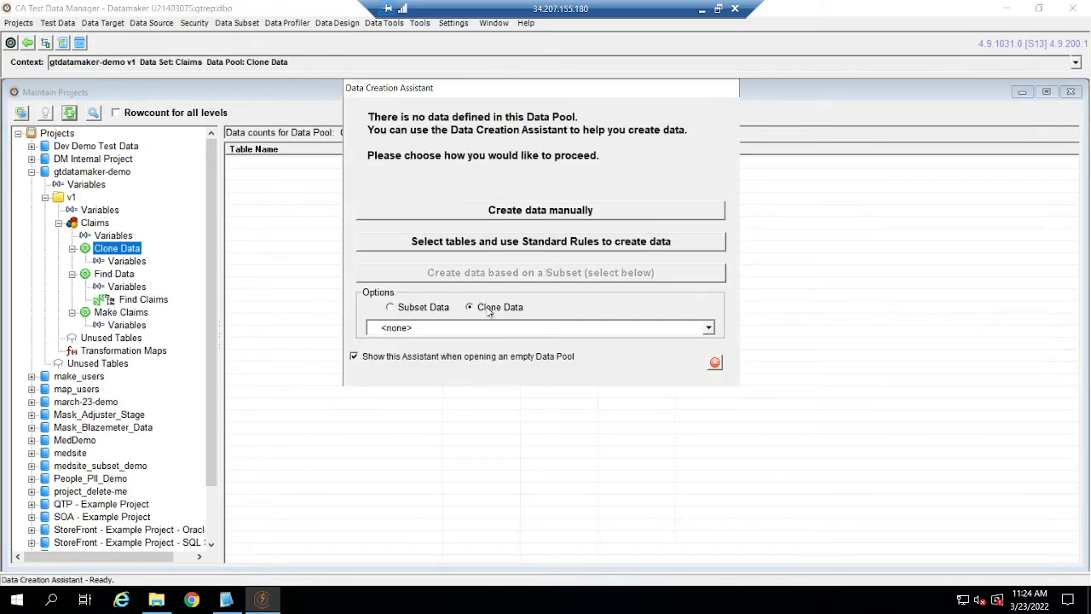
Step: Create the pool's data as cloned data from the Find Claims subset, using the Exists Select condition and the Cloning Rules set
left_click(475, 331)
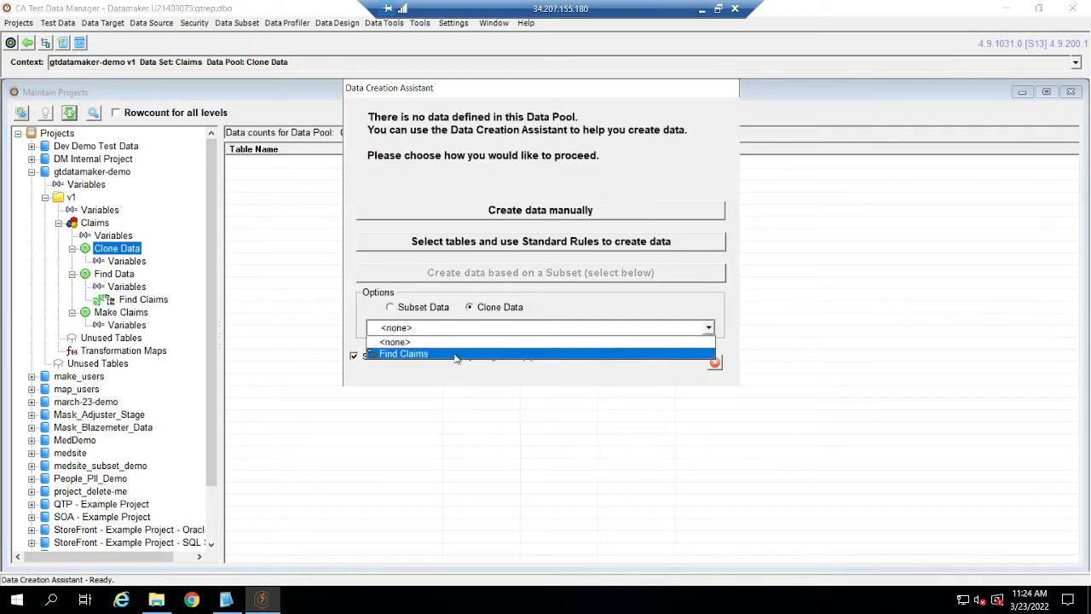
left_click(456, 354)
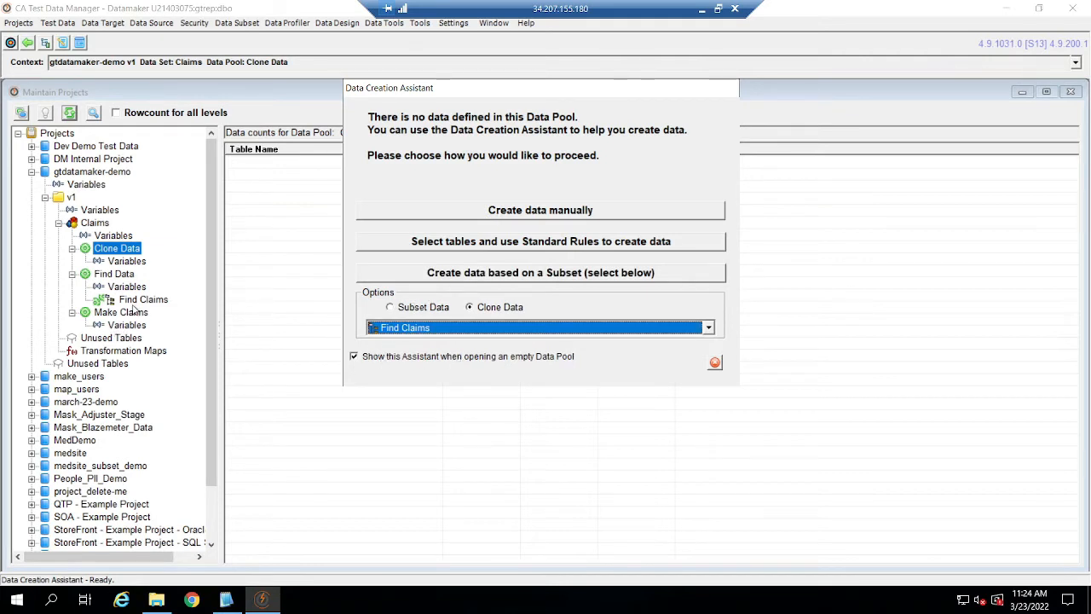
left_click(541, 274)
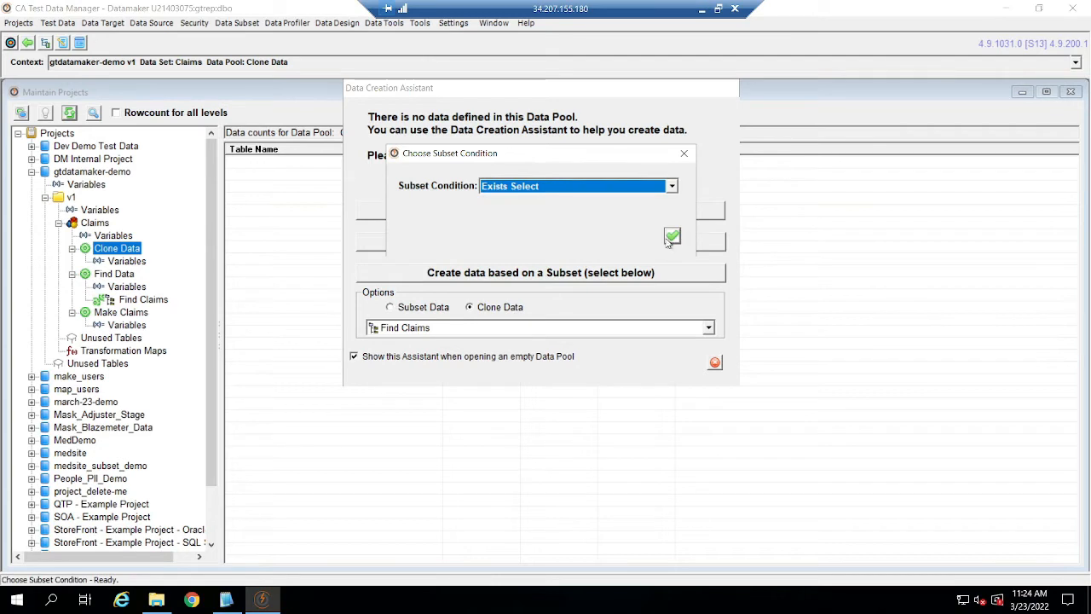
left_click(672, 237)
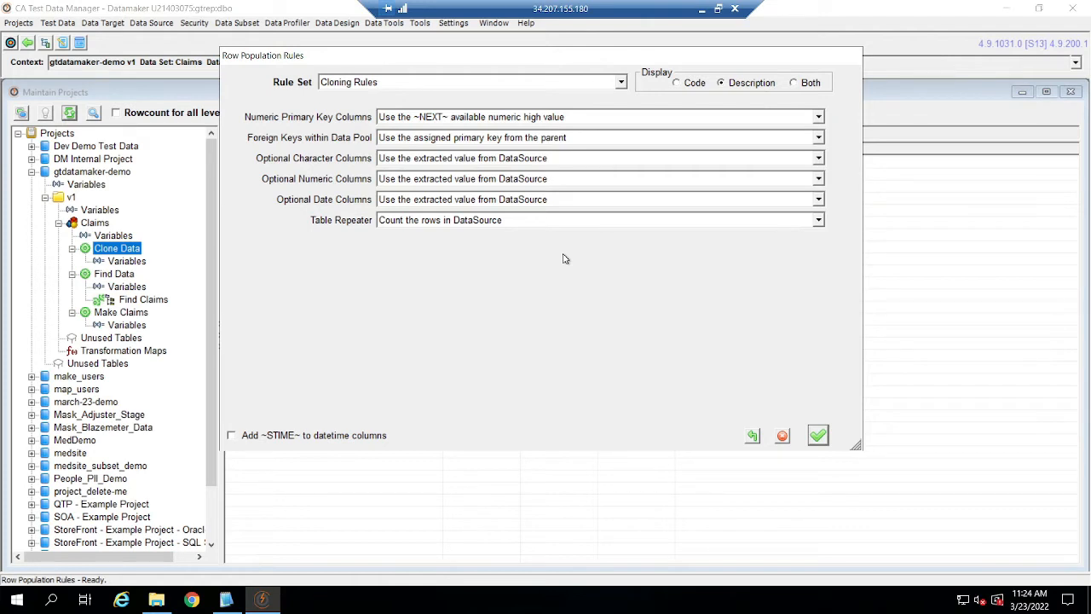
left_click(818, 436)
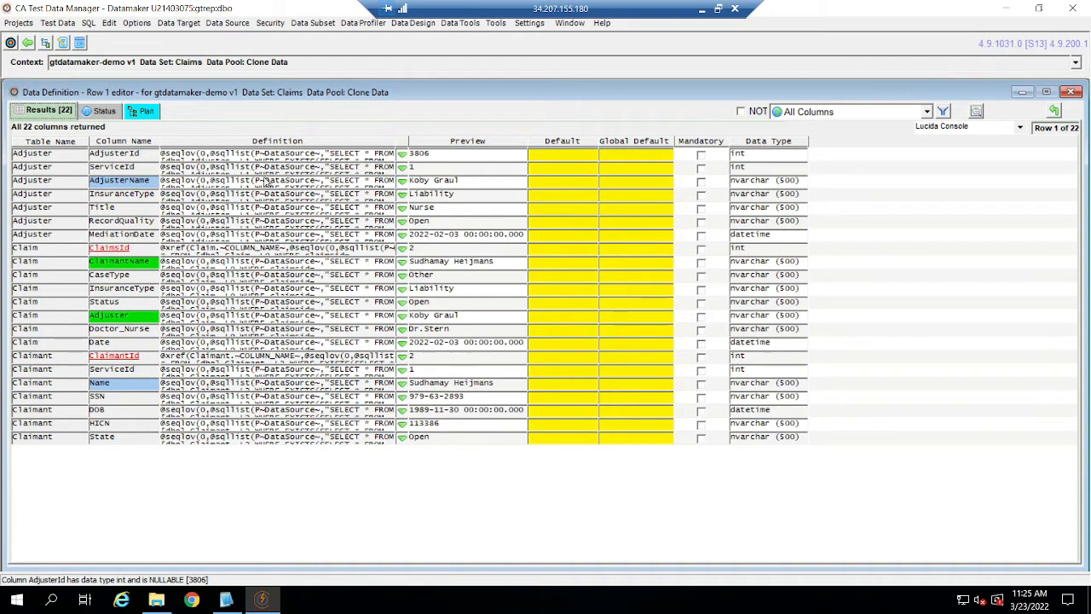
Step: Replace the definition of the Adjuster table's AdjusterId column with ~NEXT~
double_click(246, 154)
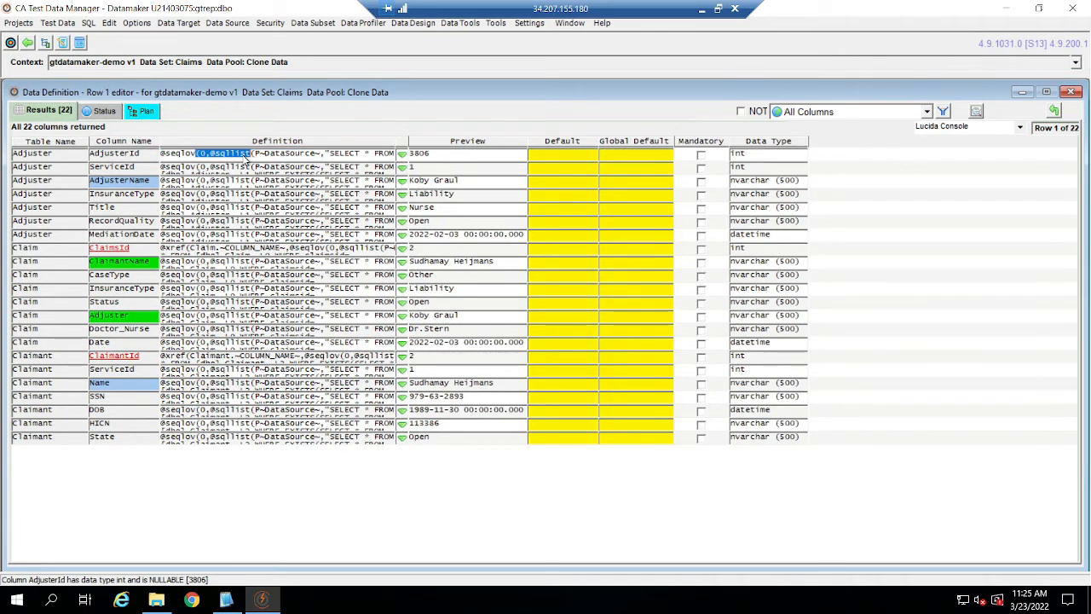
double_click(247, 156)
left_click_drag(377, 115, 42, 53)
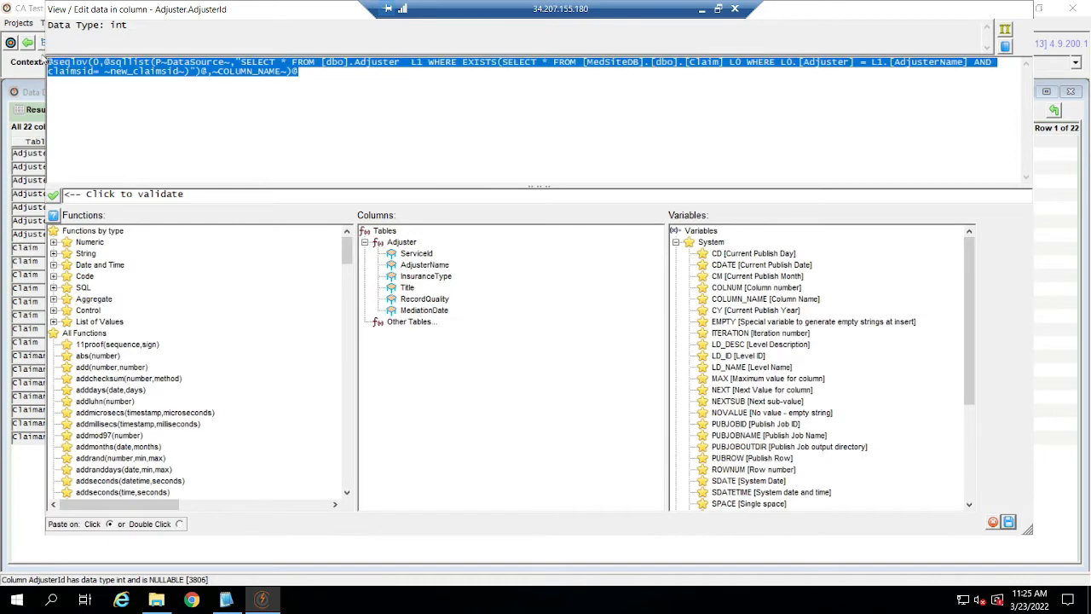
type("~NEXT~")
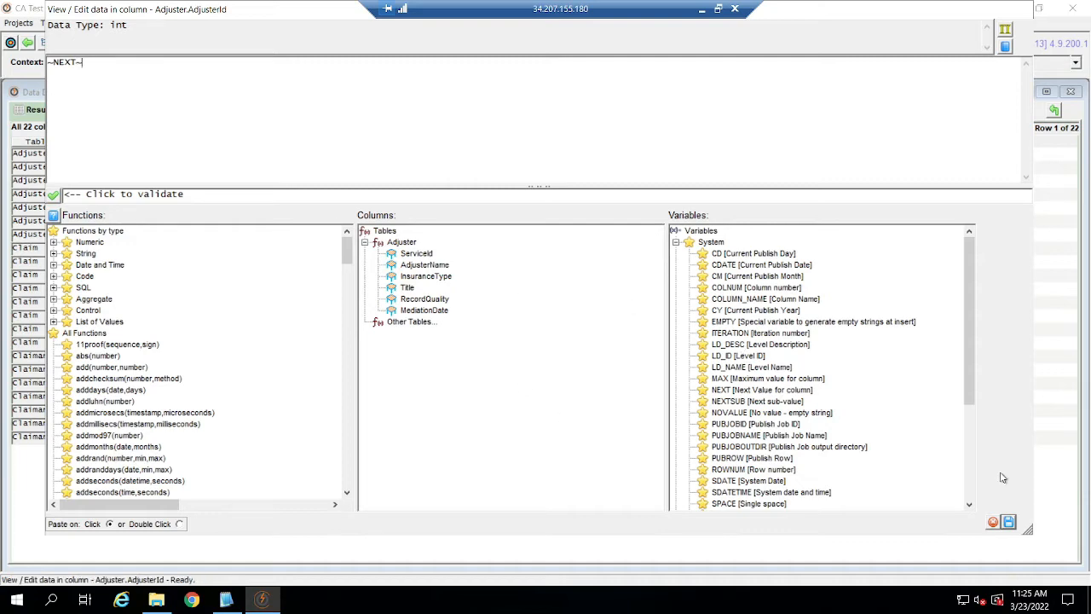
left_click(1008, 522)
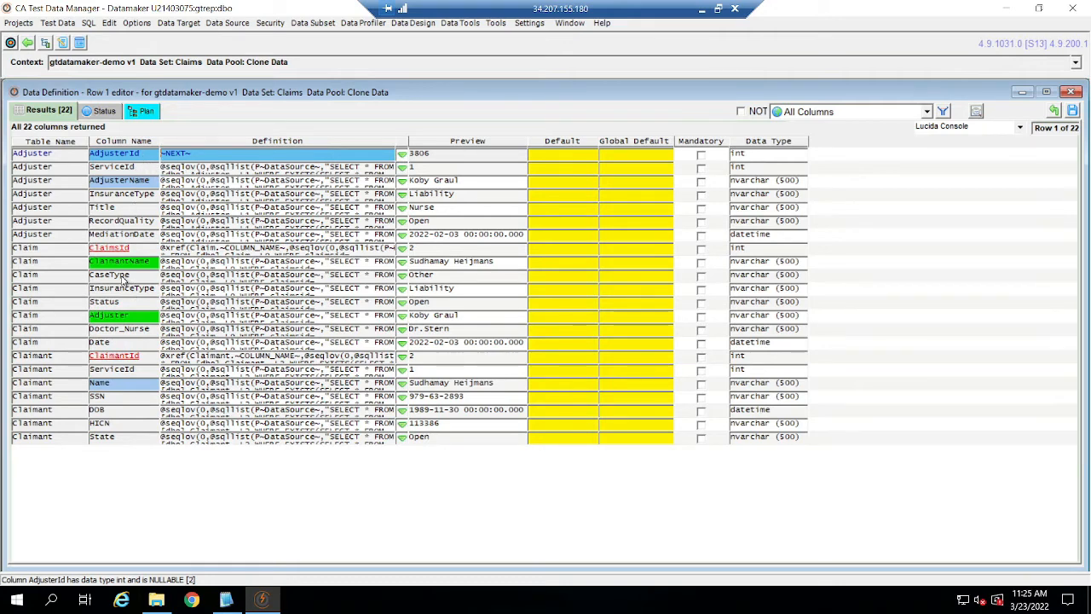
Step: Replace the definition of the Claim table's ClaimsId column with ~NEXT~
left_click(192, 247)
left_click_drag(186, 247, 325, 247)
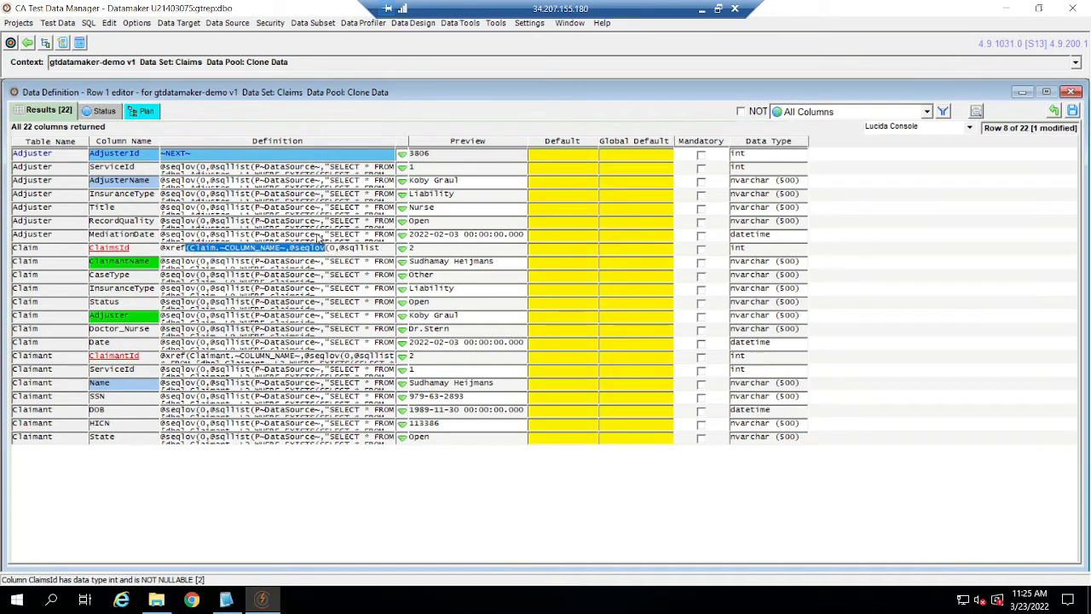
left_click(844, 109)
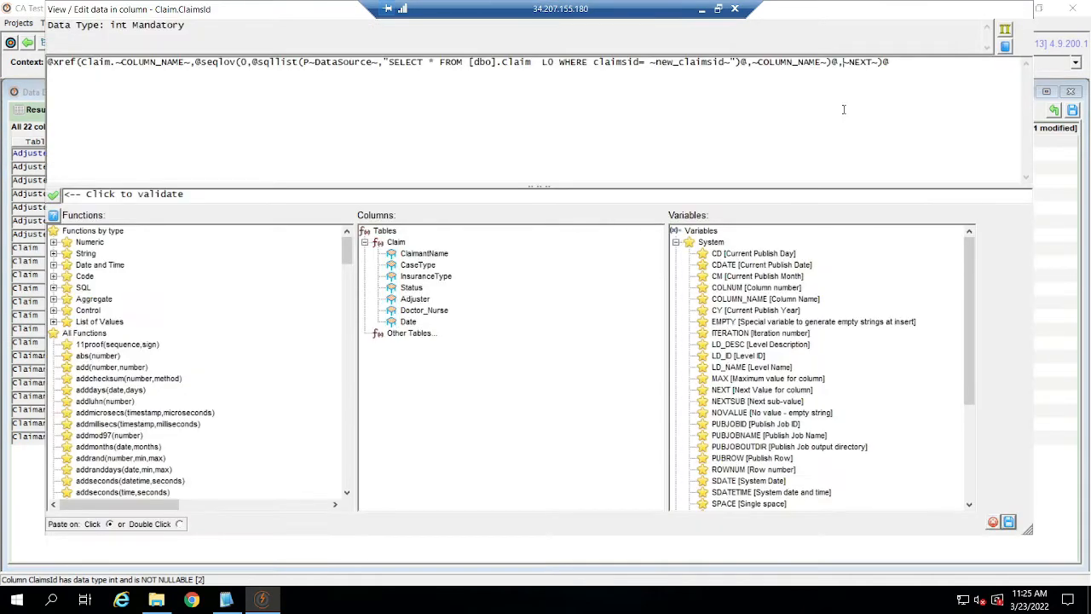
left_click_drag(900, 61, 48, 61)
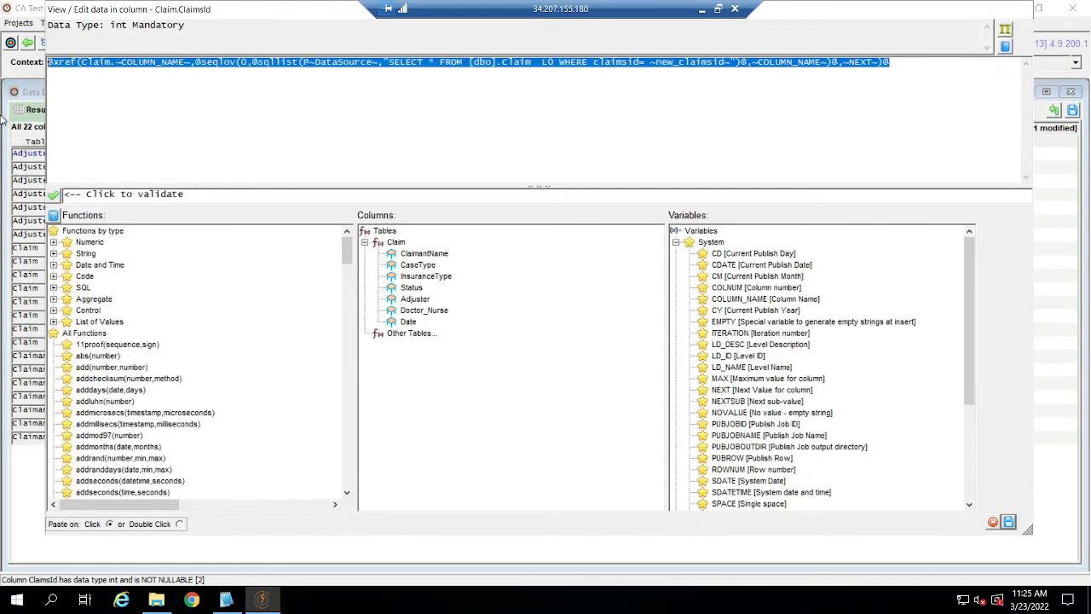
type("~NEXT~")
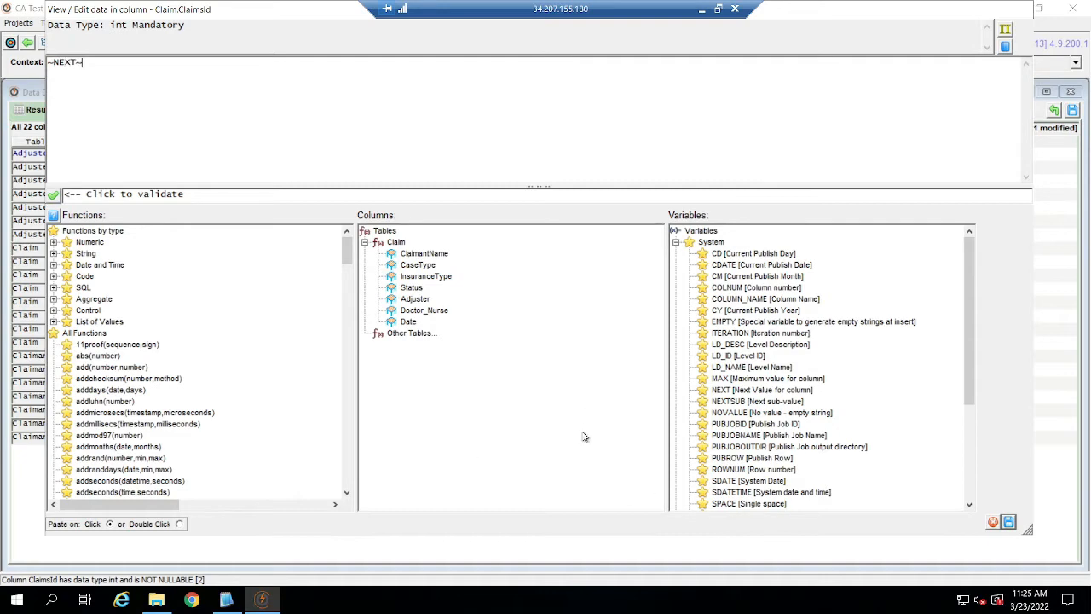
left_click(1009, 522)
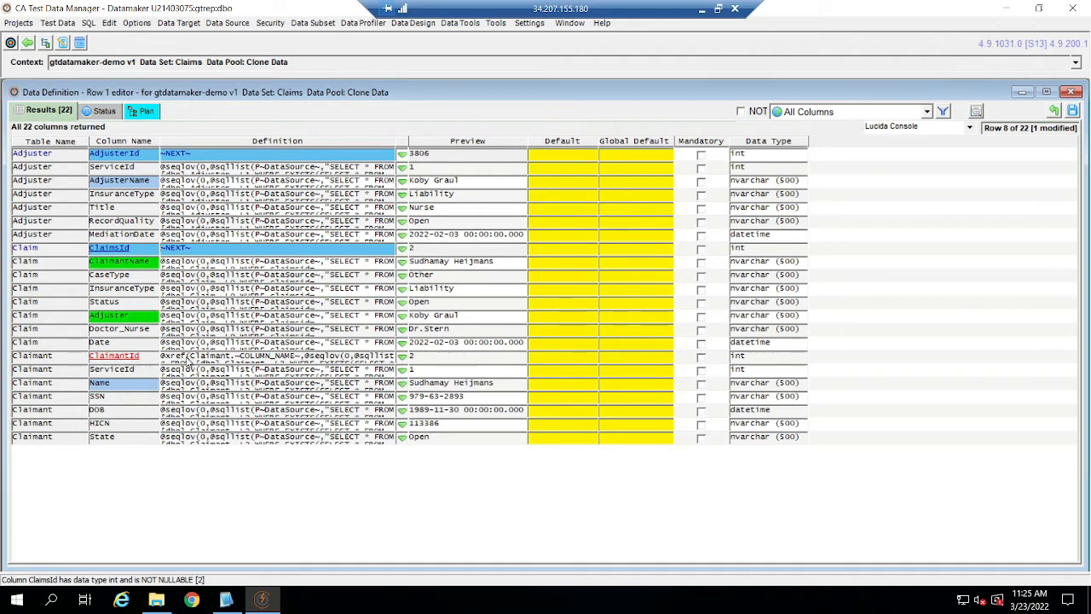
Step: Replace the definition of the Claimant table's ClaimantId column with ~NEXT~
left_click(906, 111)
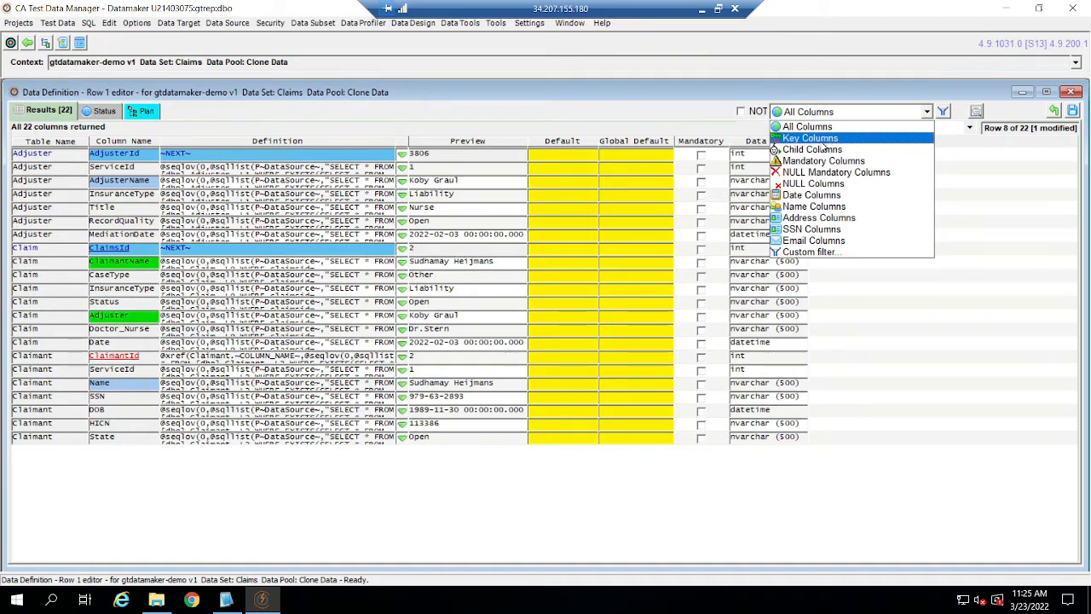
left_click(628, 101)
double_click(217, 357)
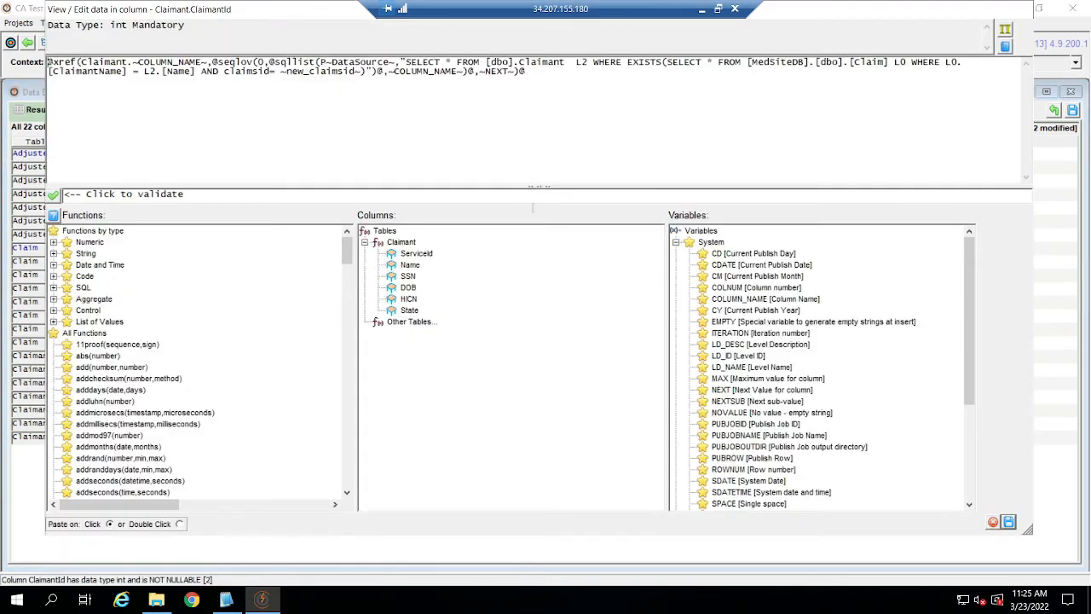
left_click_drag(621, 102, 20, 31)
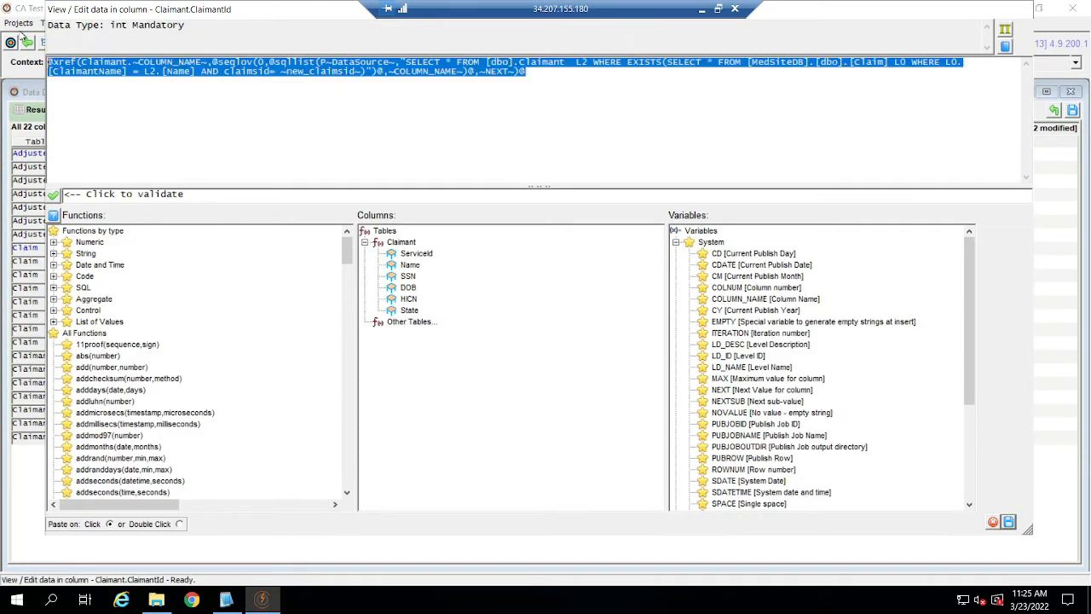
key("Delete")
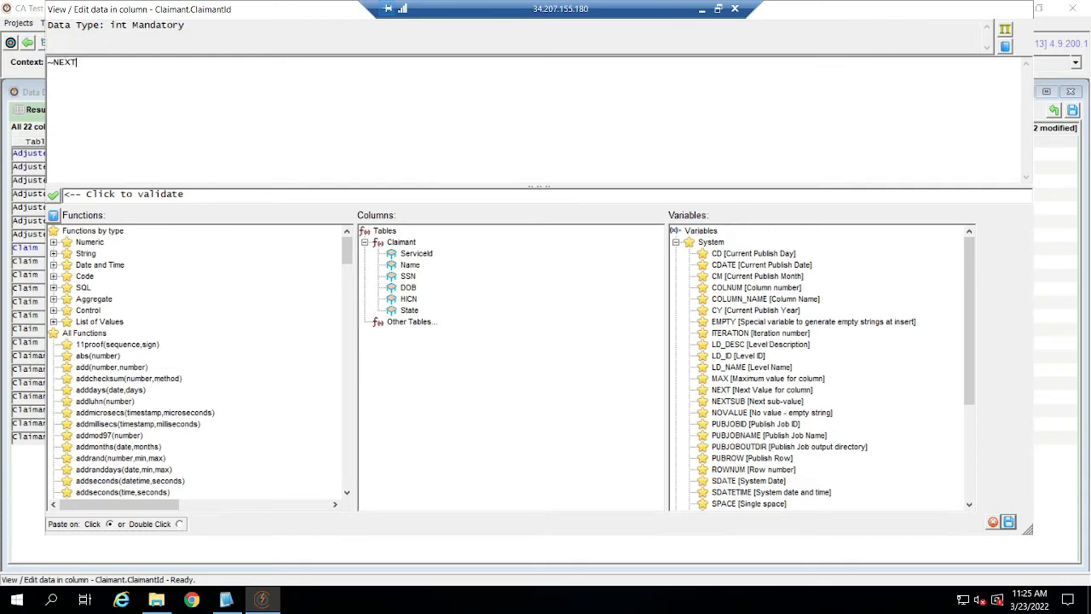
left_click(1008, 522)
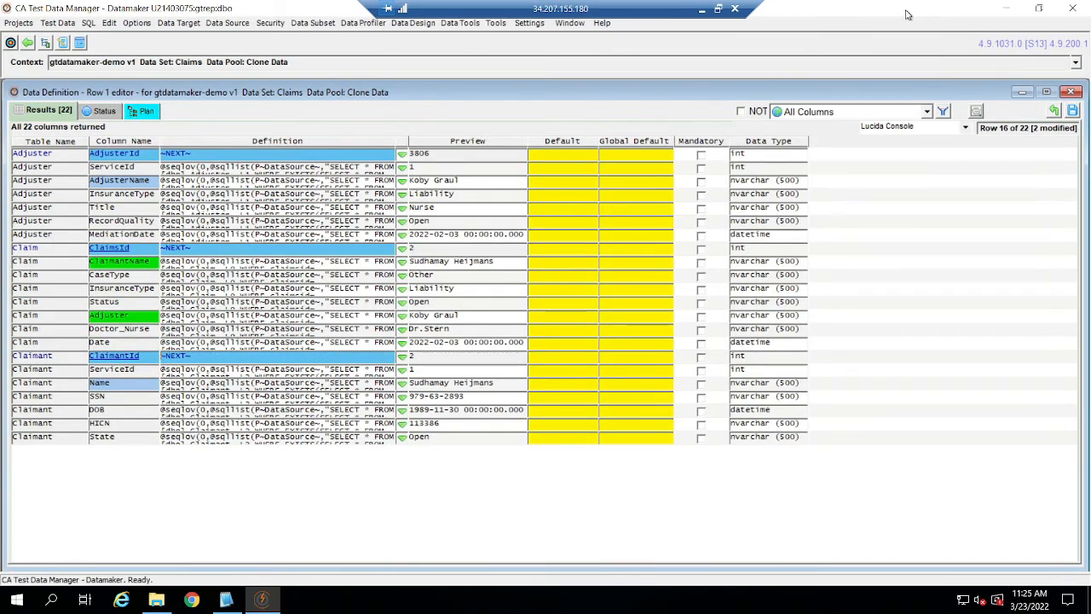
Step: Replace the definition of the Claimant table's SSN column with the us_ssn code function using a hyphen separator, and validate it
double_click(907, 14)
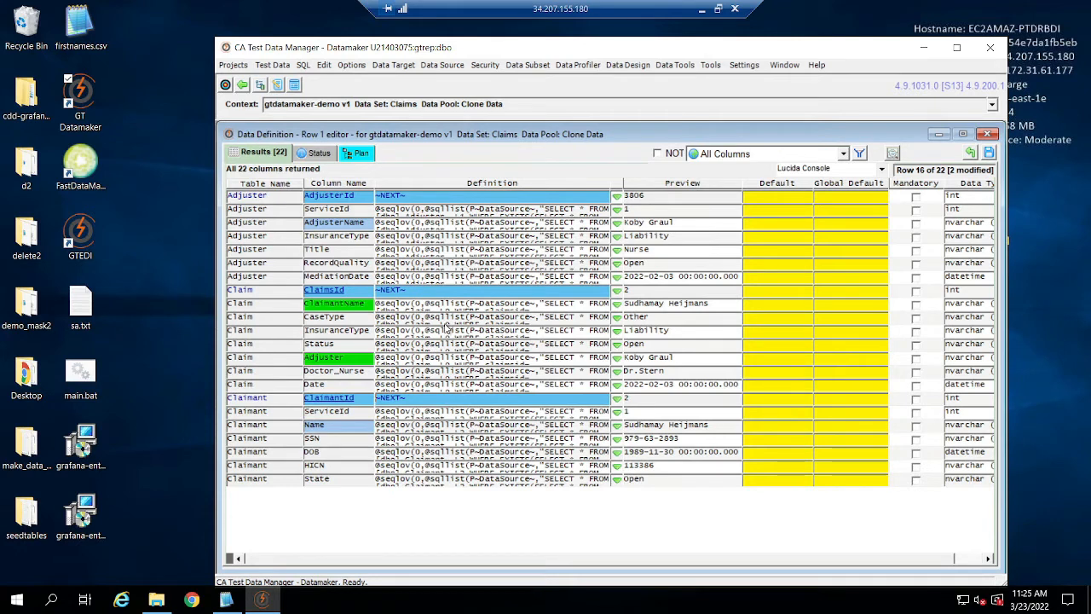
double_click(492, 439)
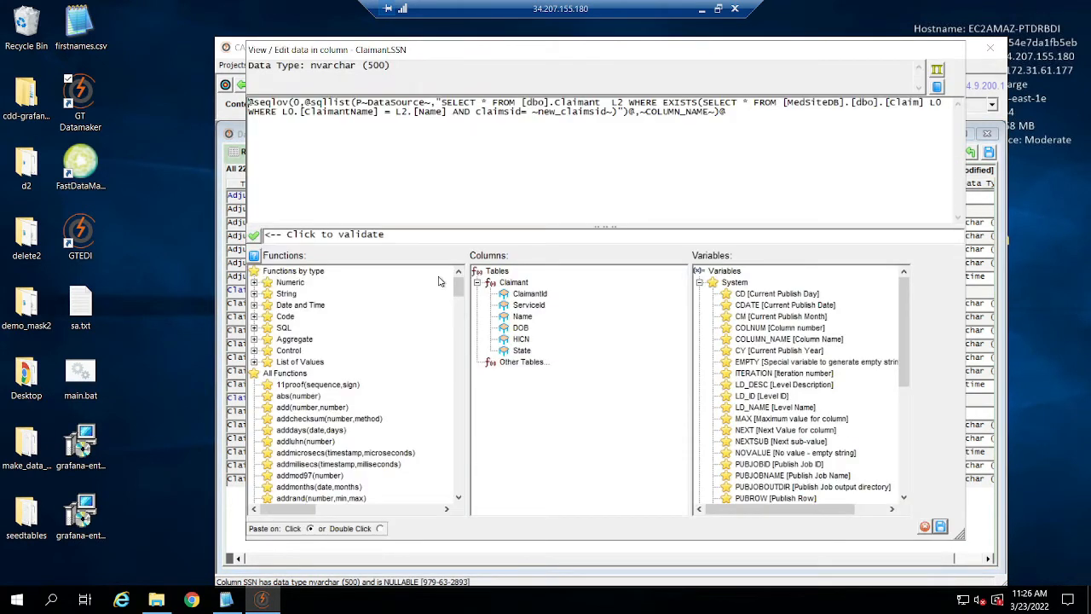
key("ctrl+a")
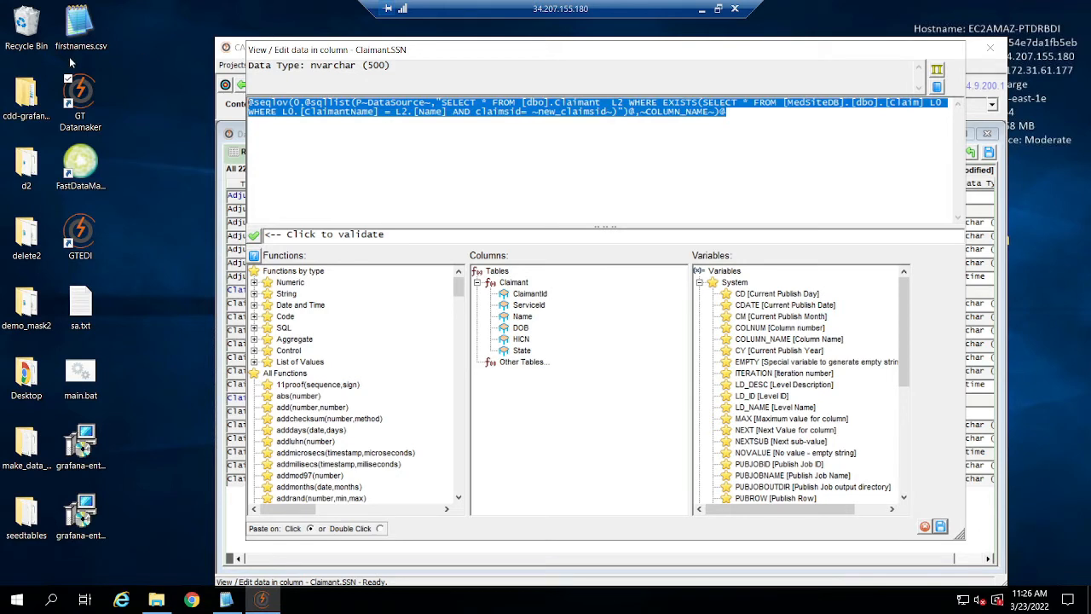
key("Delete")
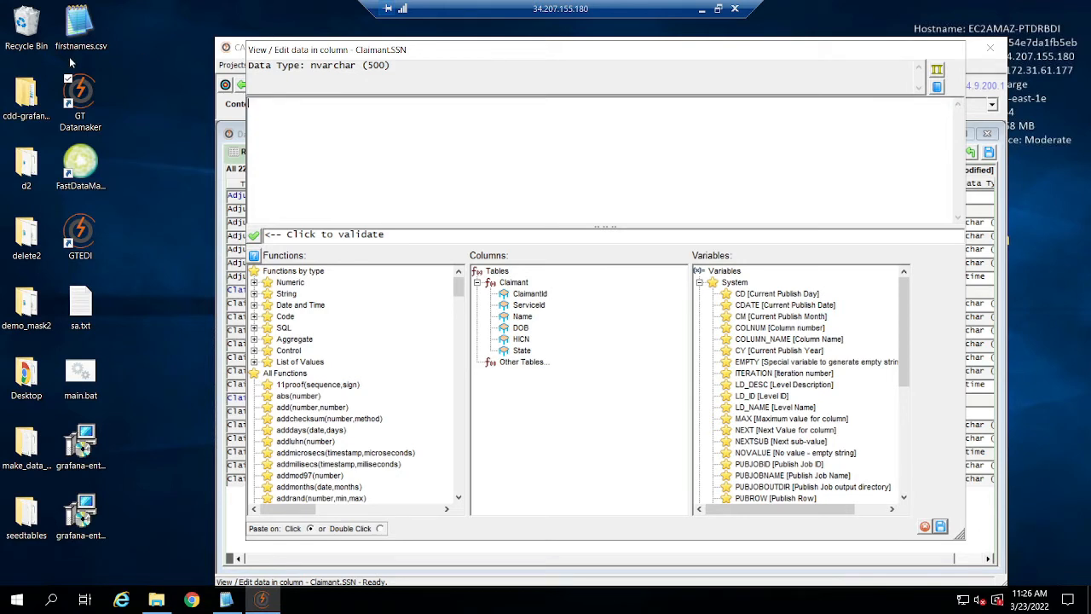
double_click(288, 350)
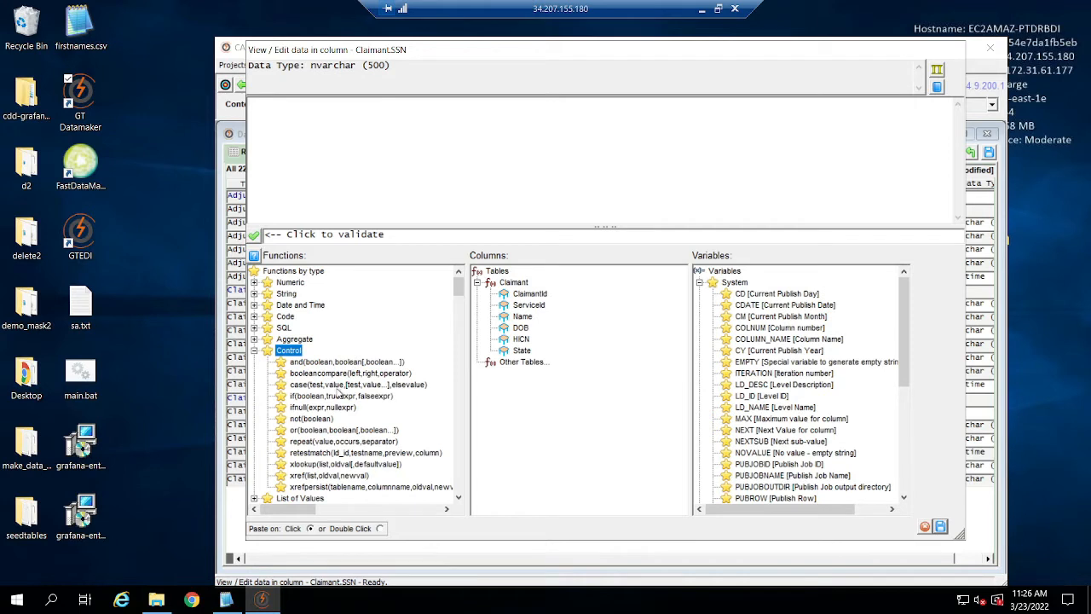
double_click(283, 316)
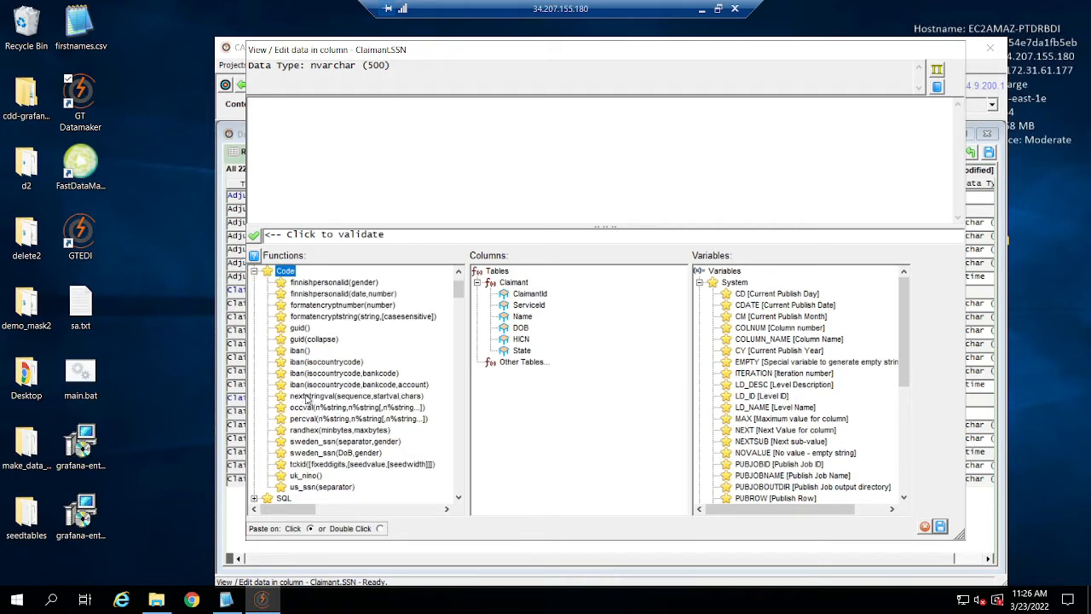
left_click(318, 486)
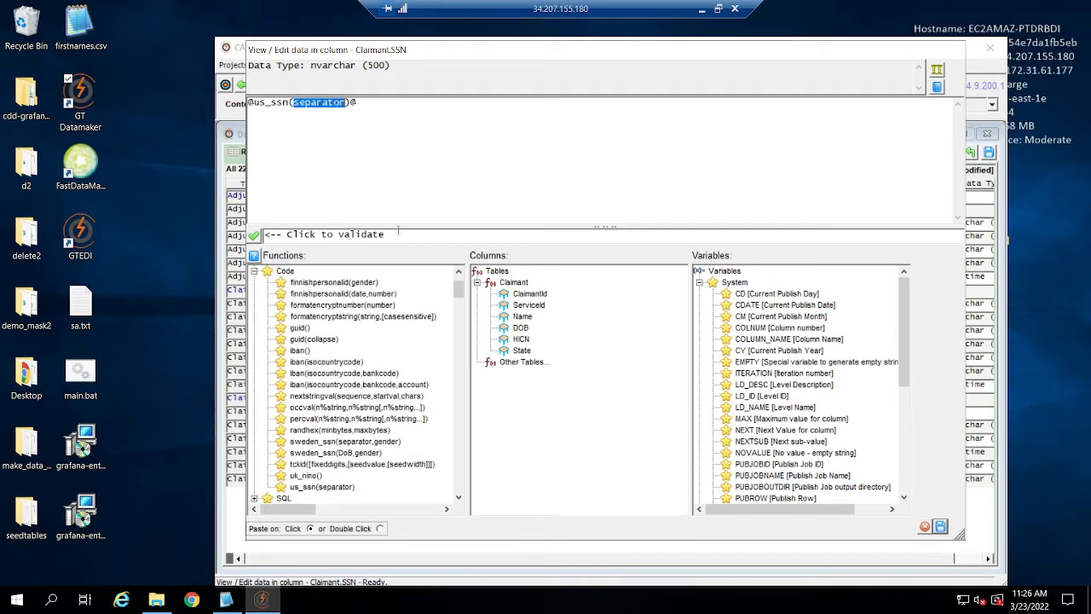
type("-")
left_click(255, 235)
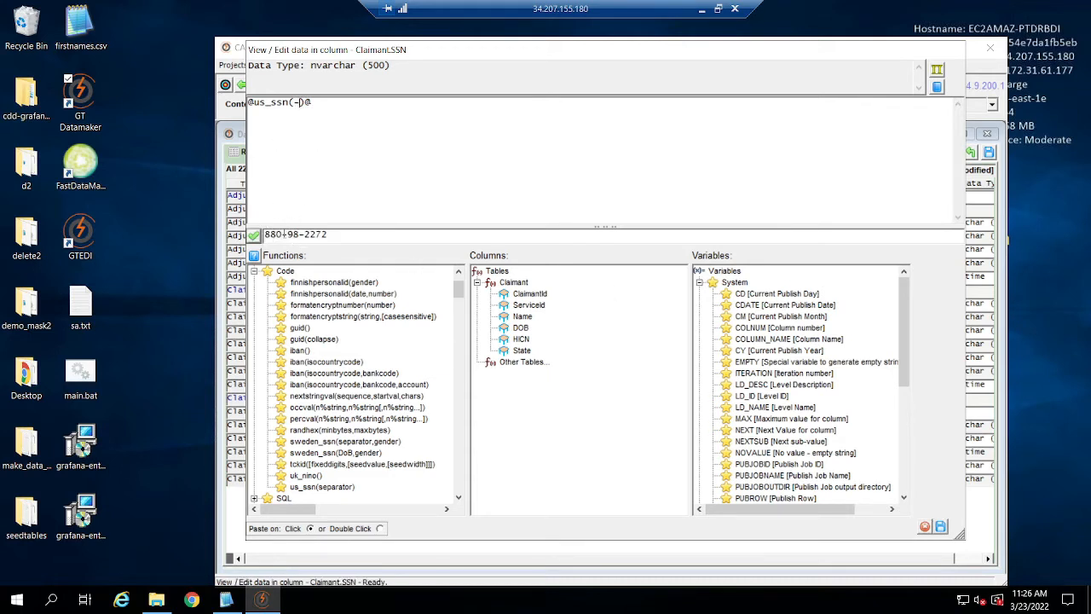
left_click(940, 526)
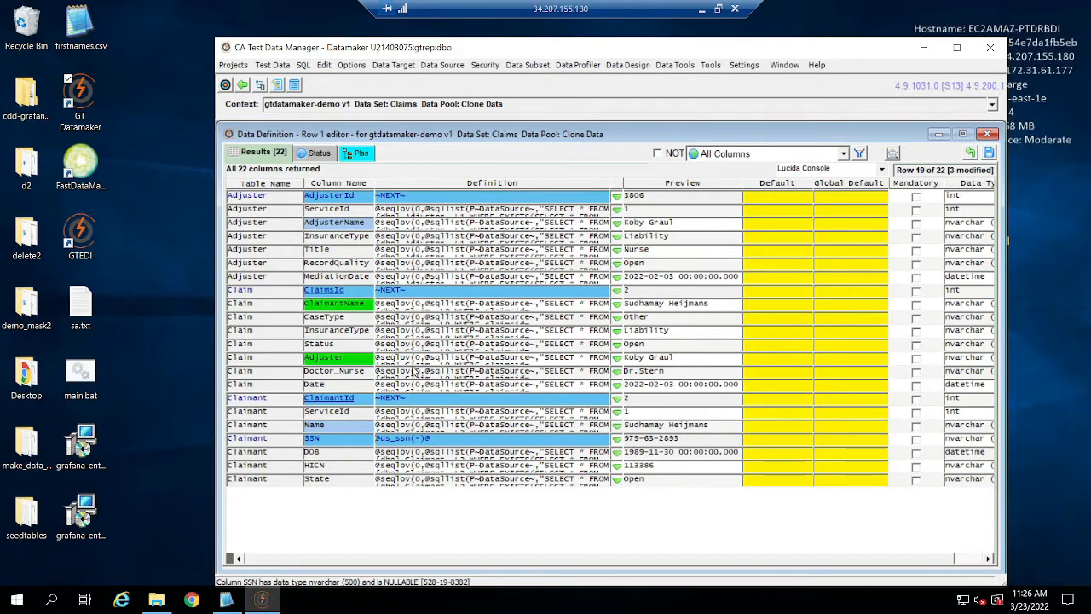
Step: Save the column definition changes made to the Clone Data pool
double_click(746, 46)
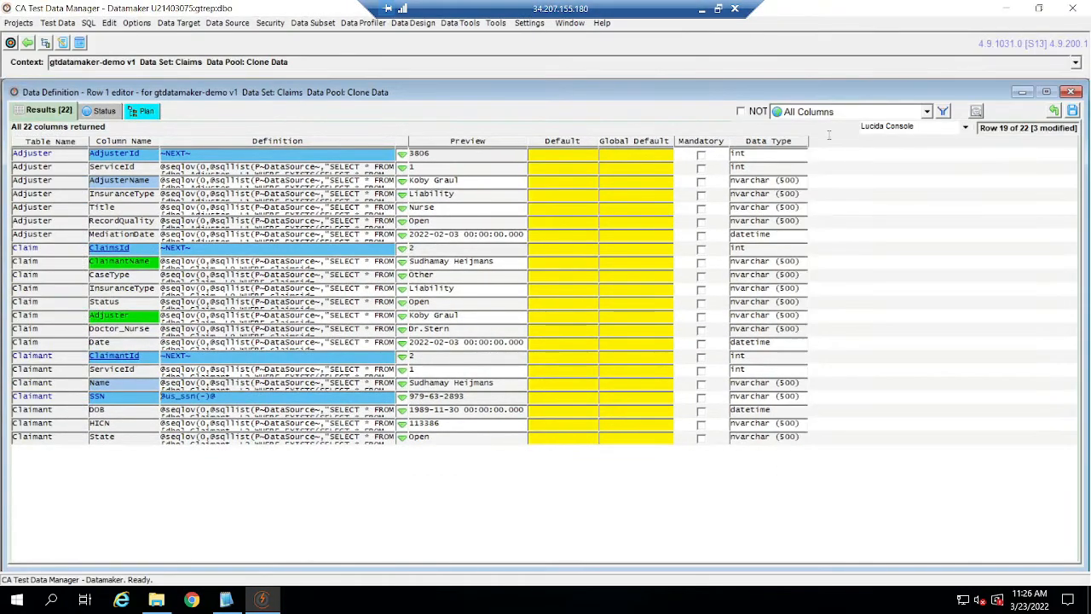
left_click(1074, 112)
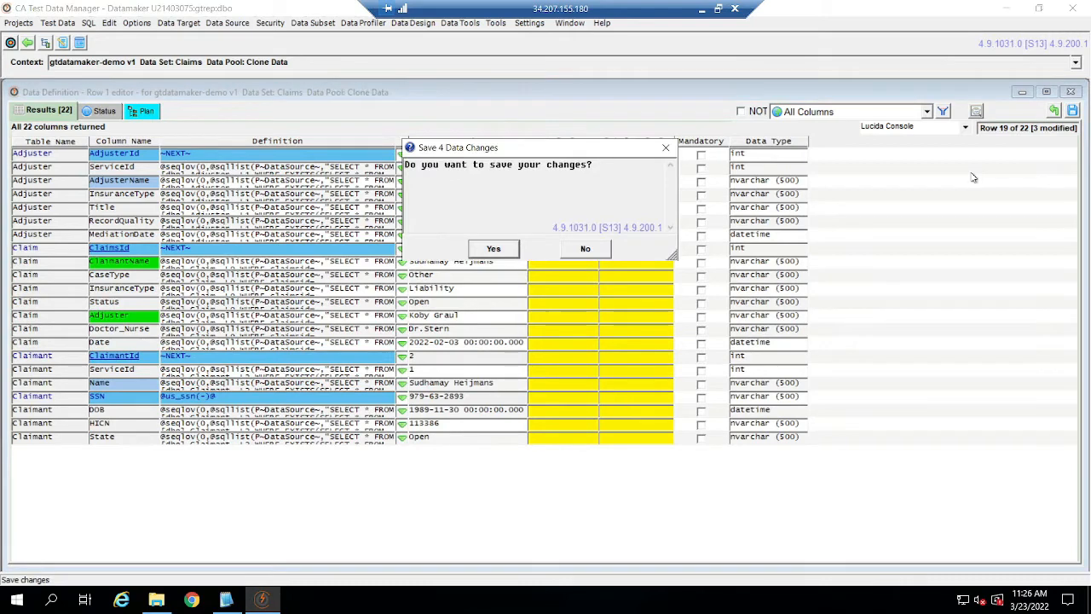
key("Return")
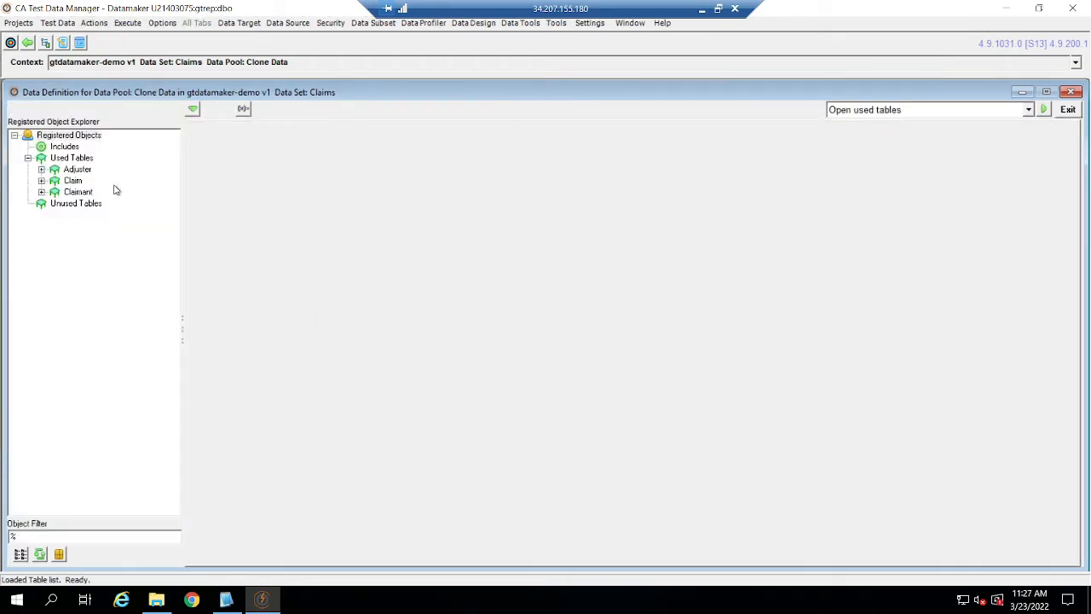
Step: Replace the Claim table's Adjuster column definition with a fixed adjuster's full name
left_click(75, 181)
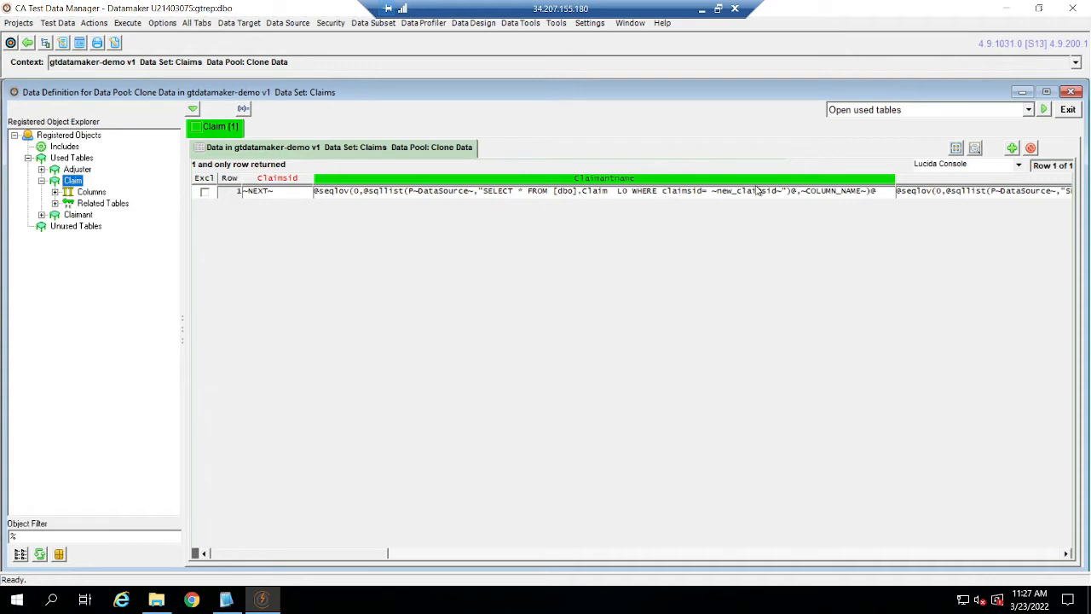
left_click_drag(293, 554, 766, 581)
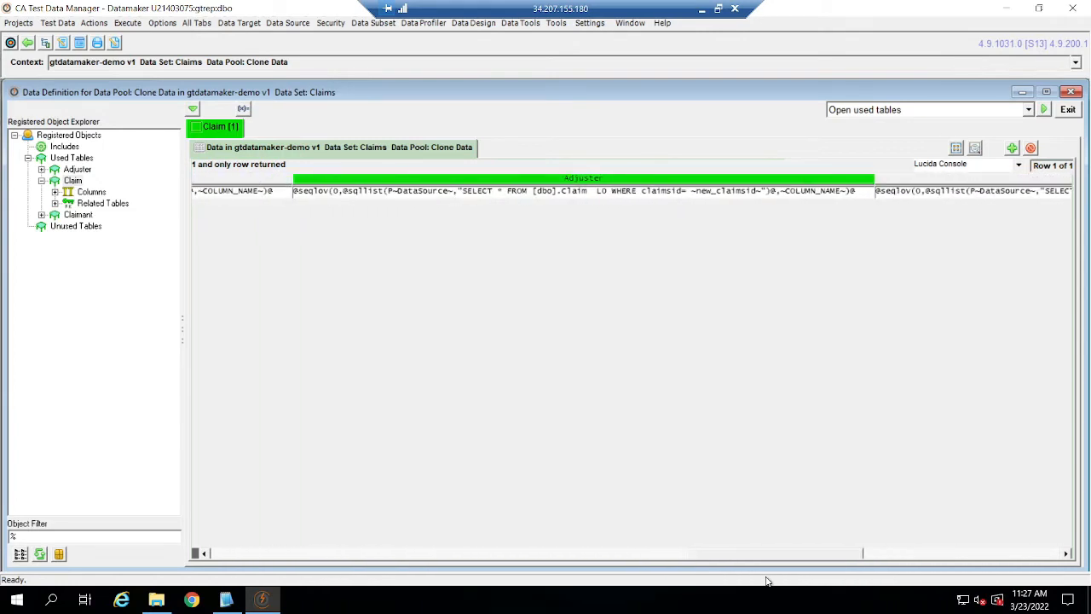
double_click(602, 191)
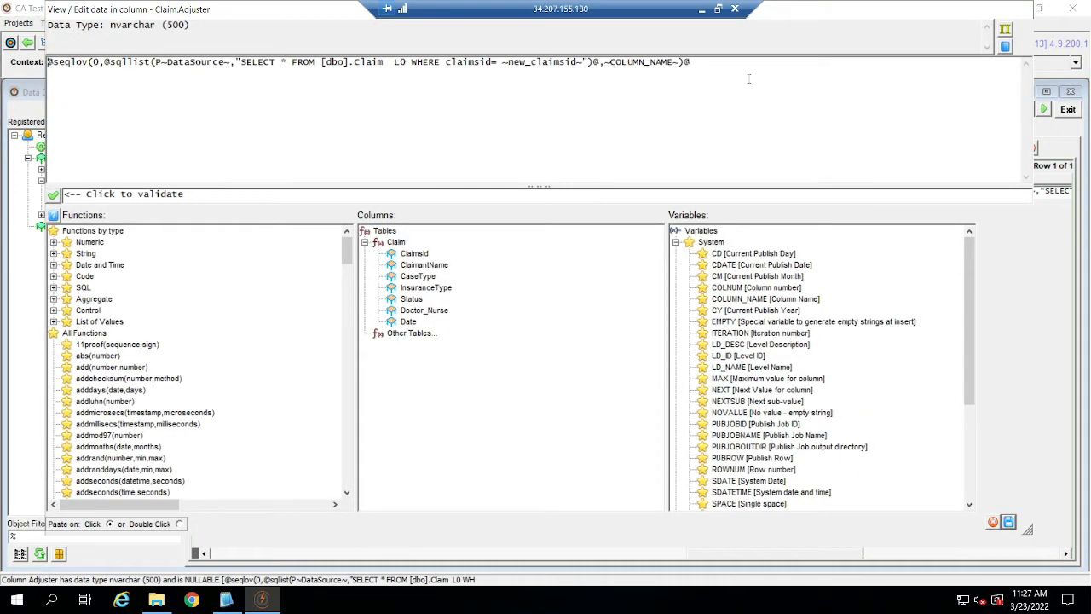
key("ctrl+a")
type("T")
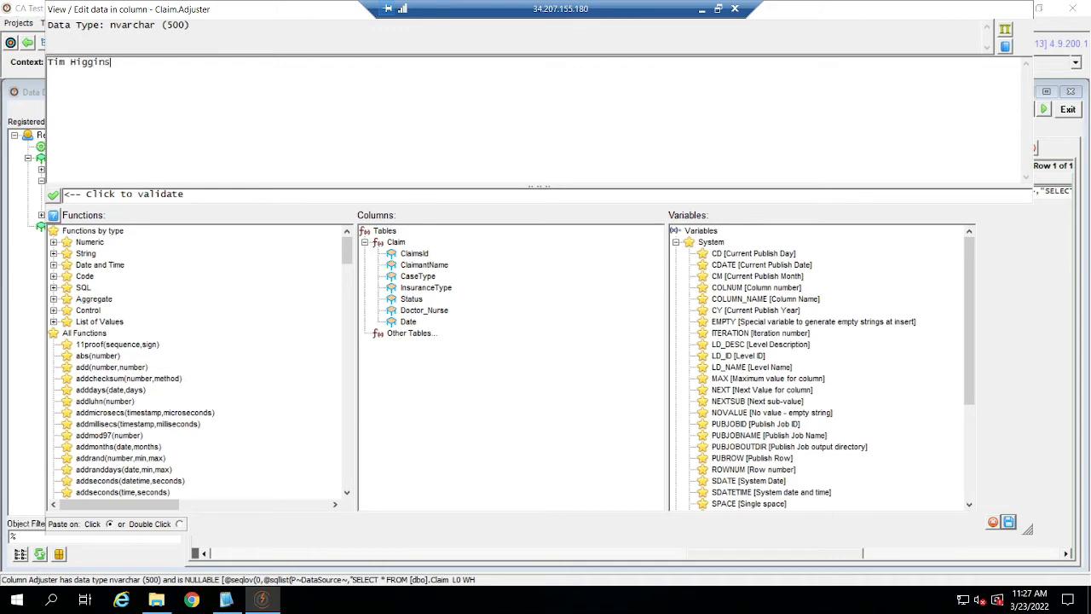
type("im Higgins")
left_click_drag(105, 63, 48, 62)
left_click(1009, 522)
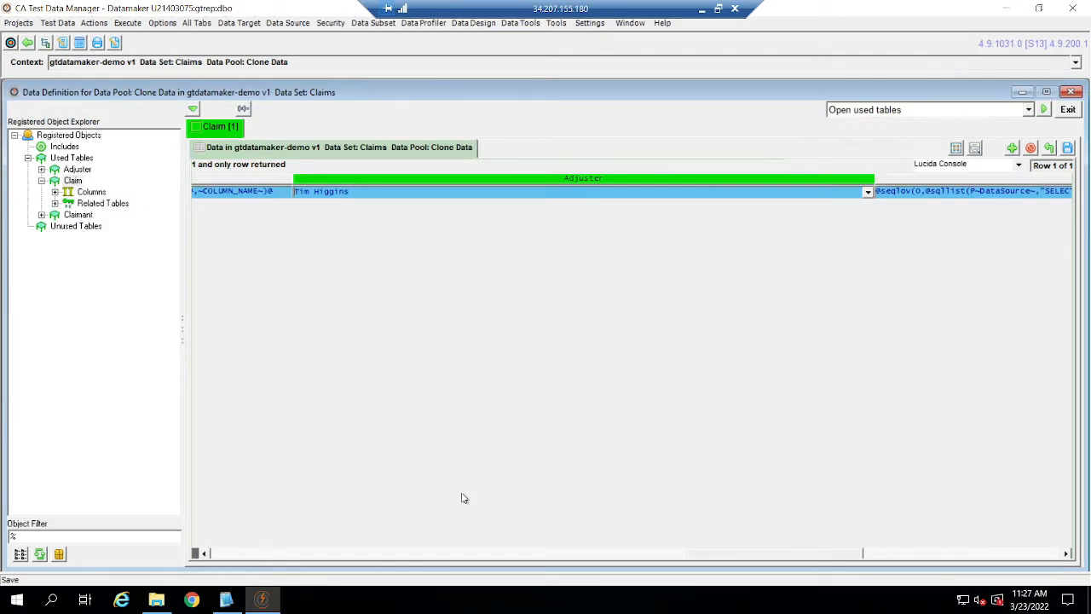
Step: Replace the Adjuster table's AdjusterName definition with the same adjuster's full name used in the Claim table
double_click(86, 170)
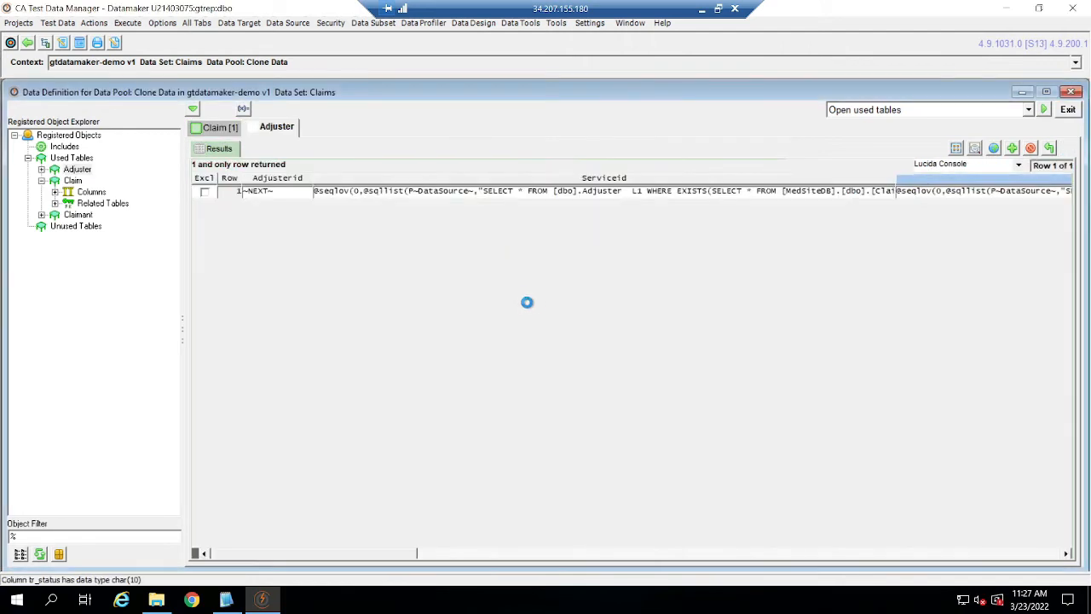
left_click_drag(376, 558, 518, 567)
double_click(679, 193)
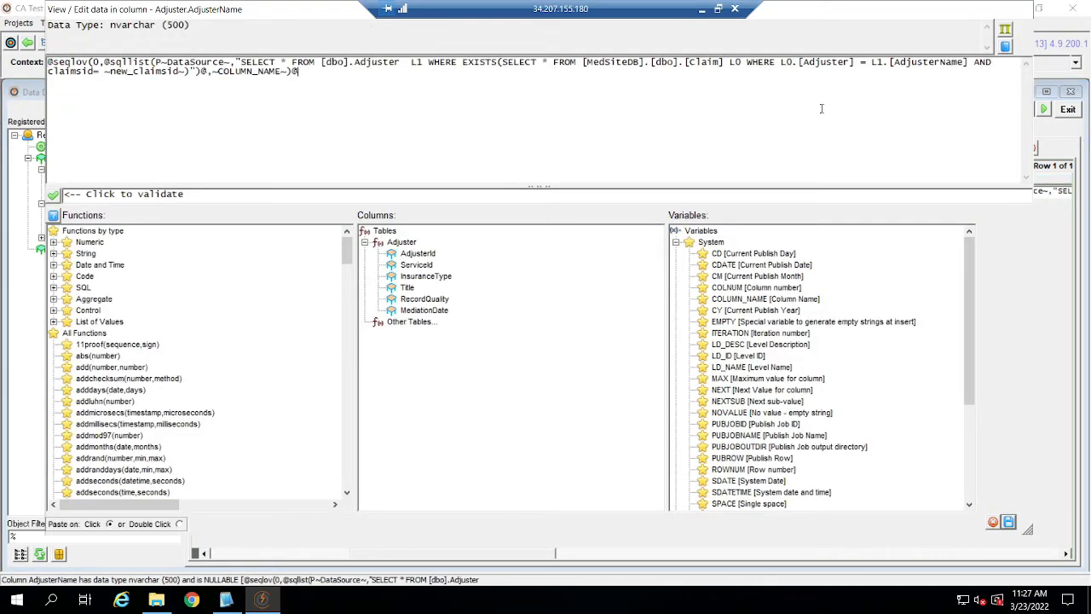
key("ctrl+a")
key("Delete")
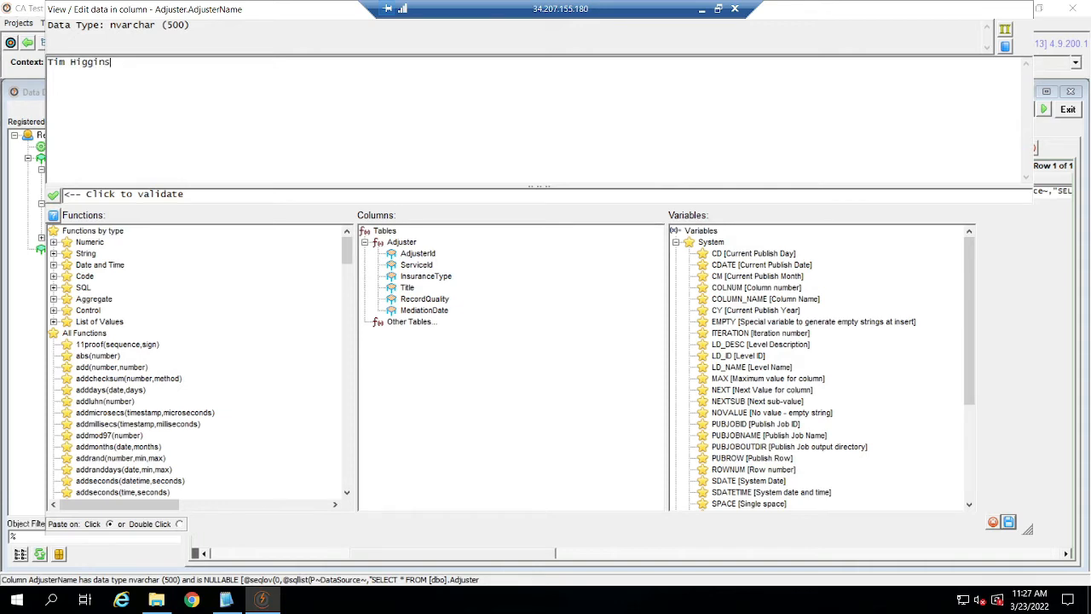
left_click(1008, 522)
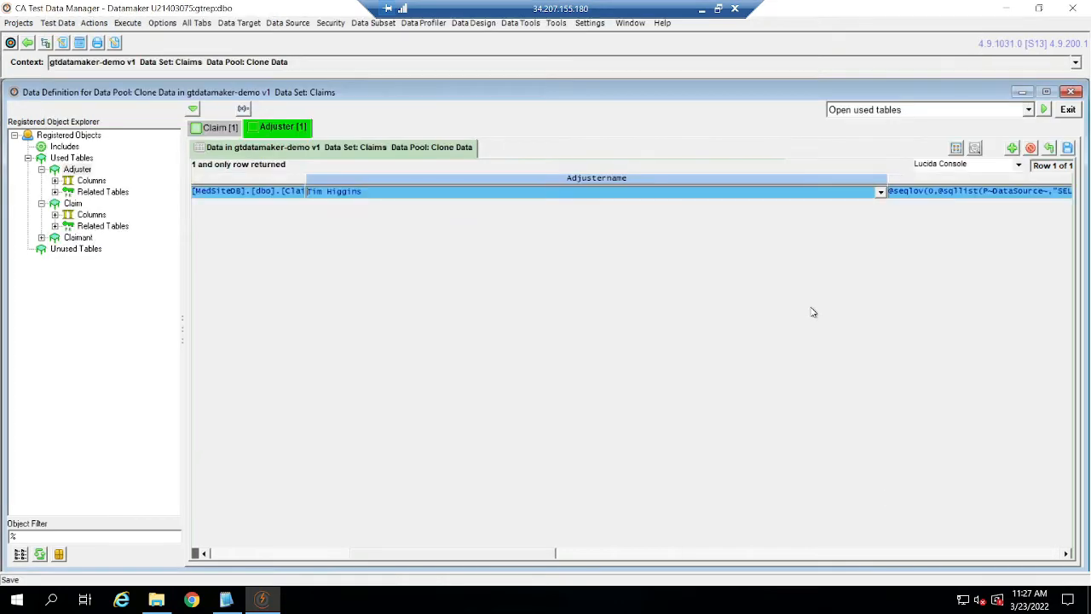
Step: Save the changes to the Adjuster and Claim tables and exit the pool's data definition
left_click(1067, 149)
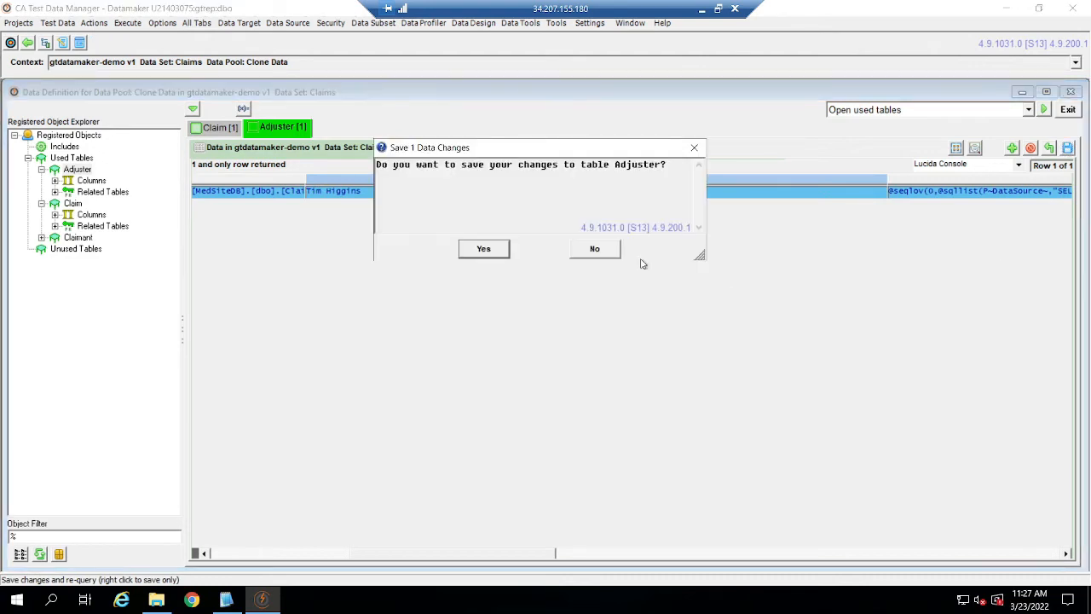
left_click(500, 247)
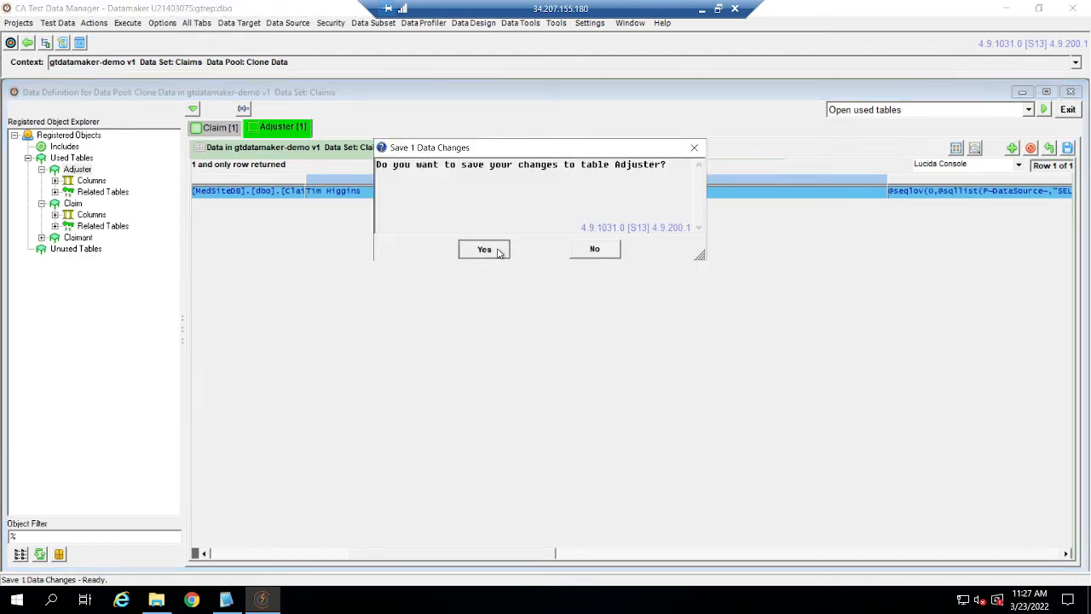
left_click(220, 127)
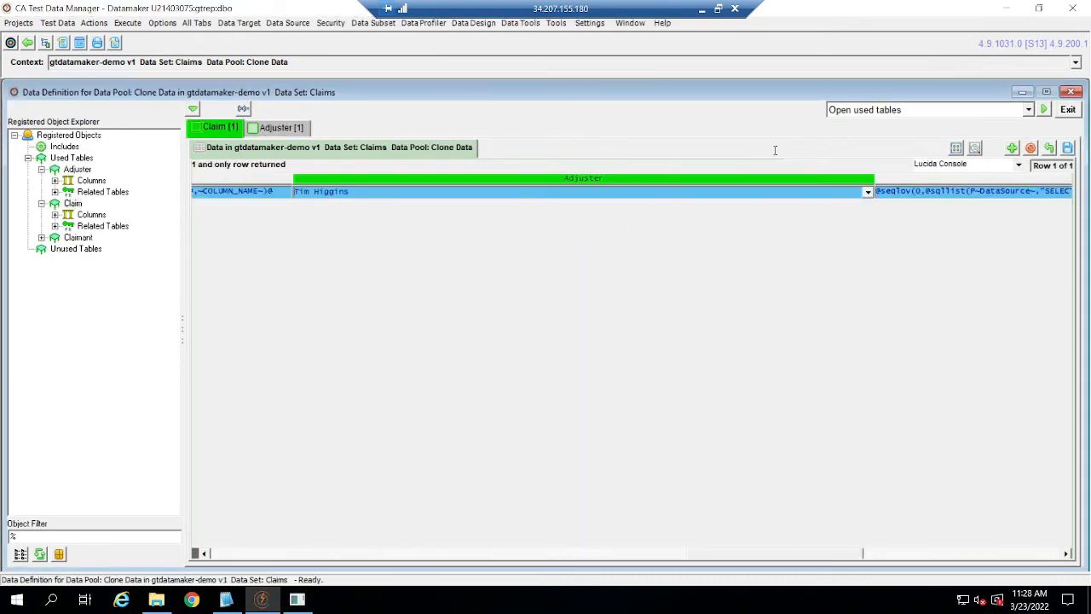
left_click(1068, 148)
left_click(486, 249)
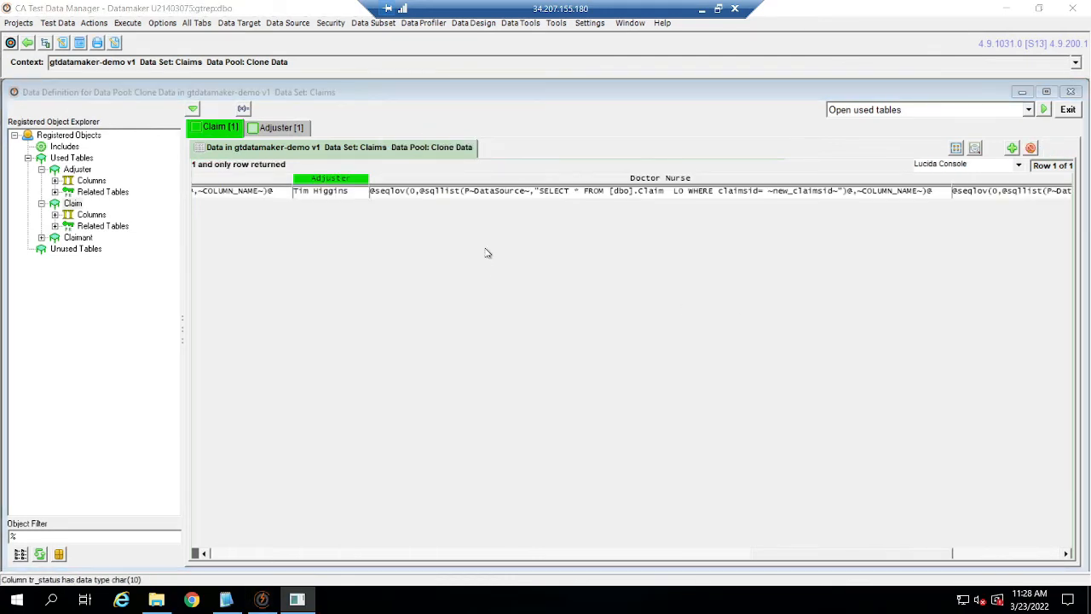
left_click(1068, 111)
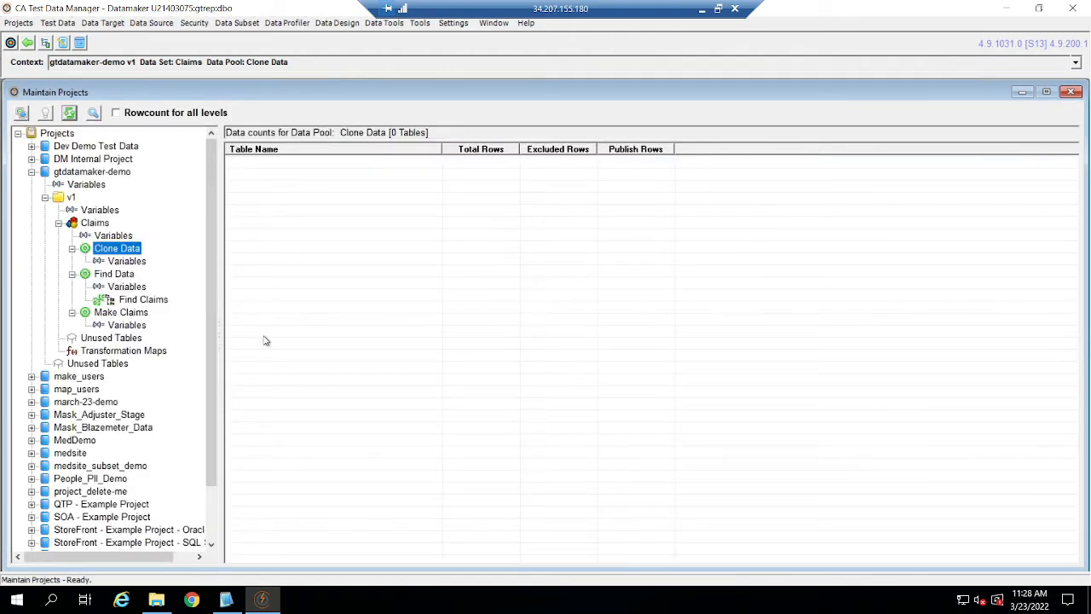
Step: Open the refreshed Clone Data pool for publishing with 25 repeats and select the new_claimsid variable for editing
left_click(69, 112)
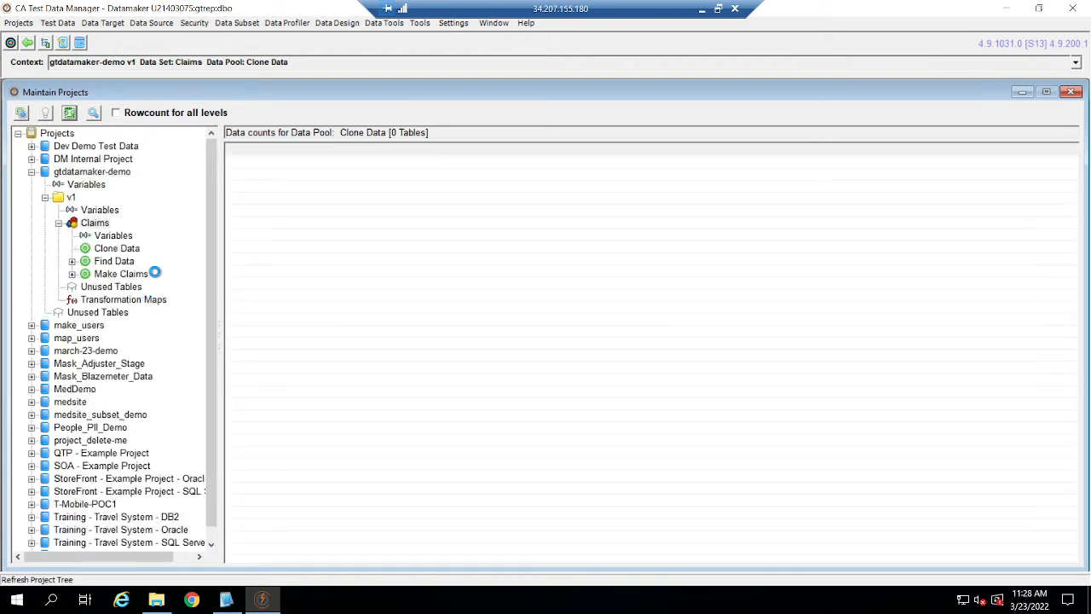
right_click(130, 248)
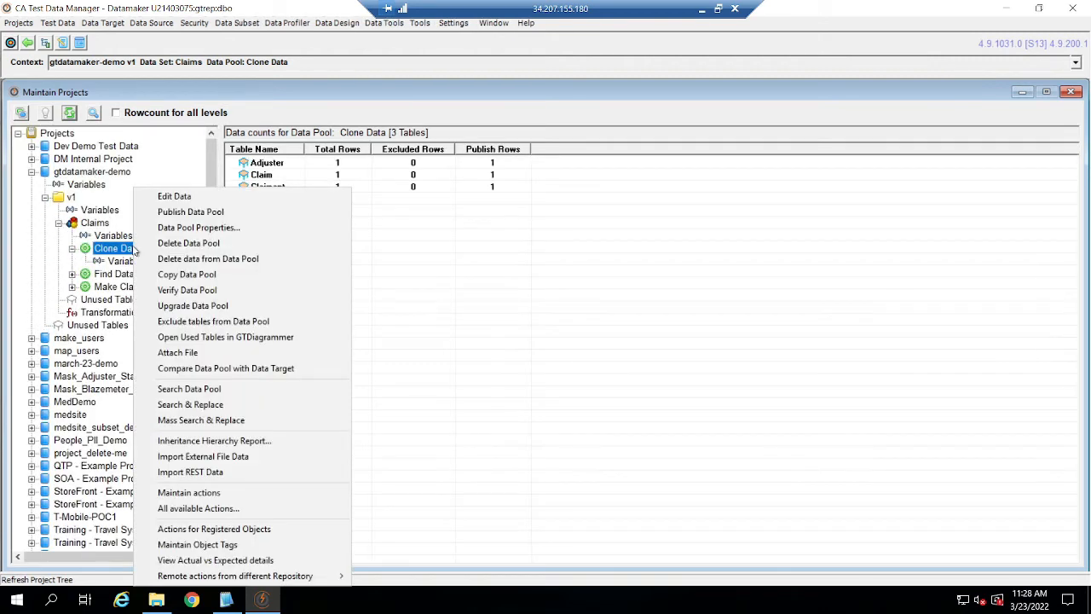
left_click(236, 213)
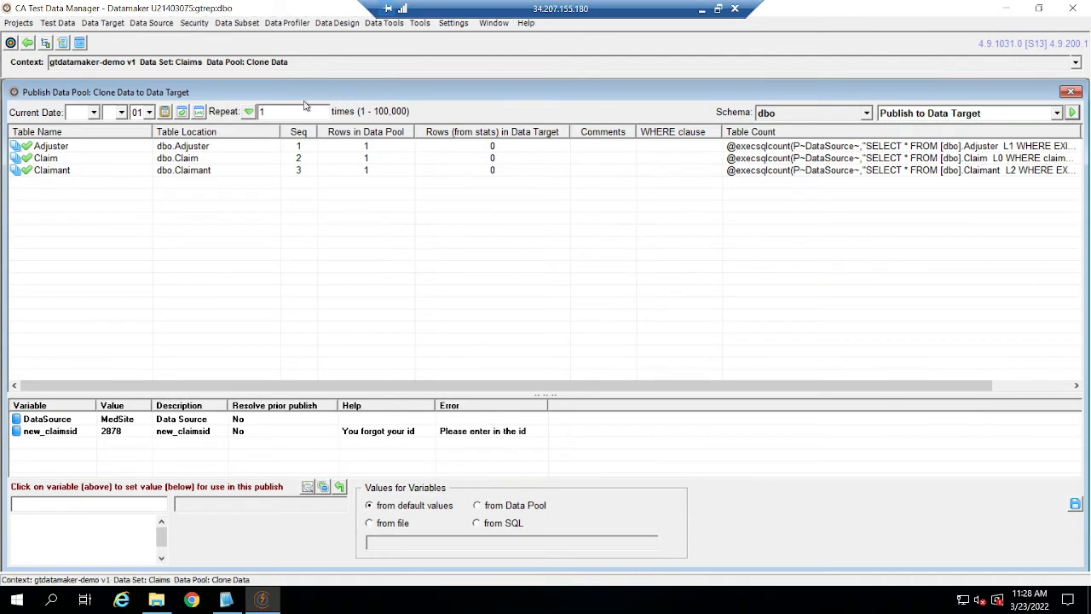
type("25")
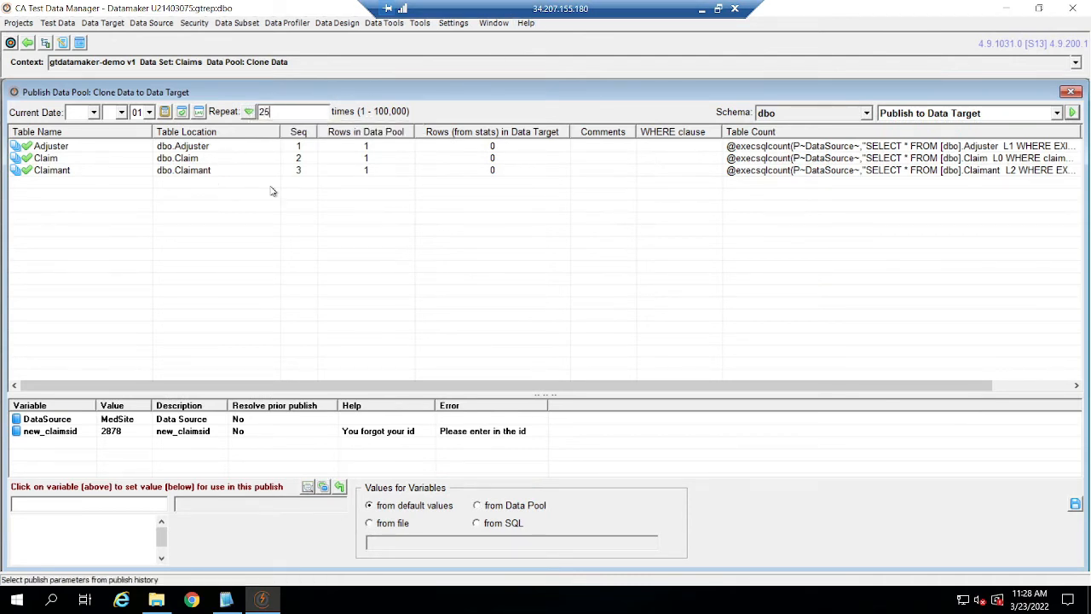
left_click(123, 432)
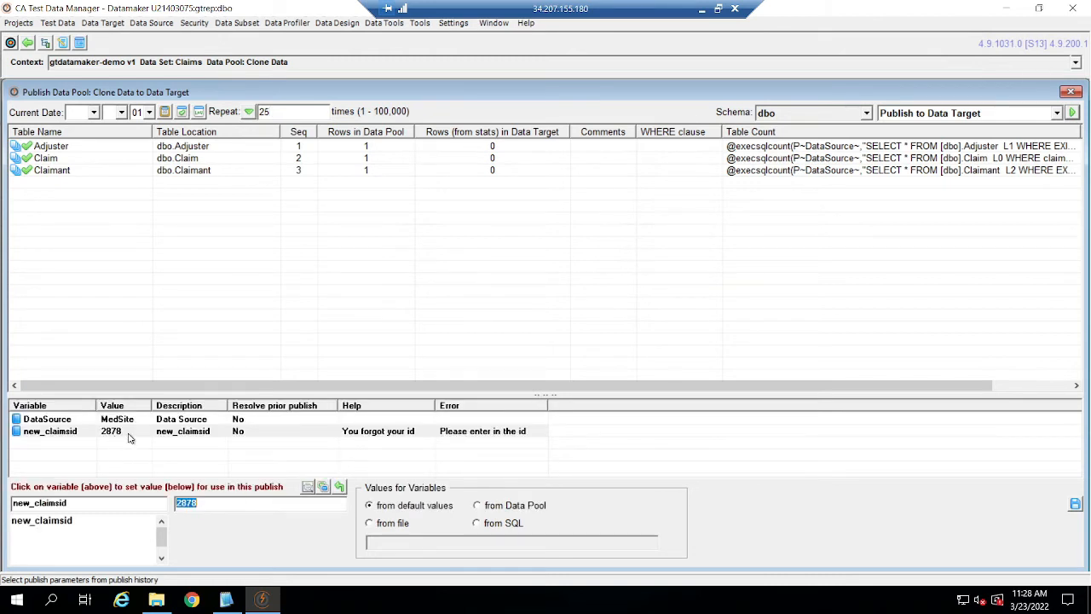
Step: Switch to the DataGrip console and add the query select * from MedSiteDB.dbo.Claim on a new line below the existing queries
left_click(701, 9)
left_click(523, 157)
left_click(522, 170)
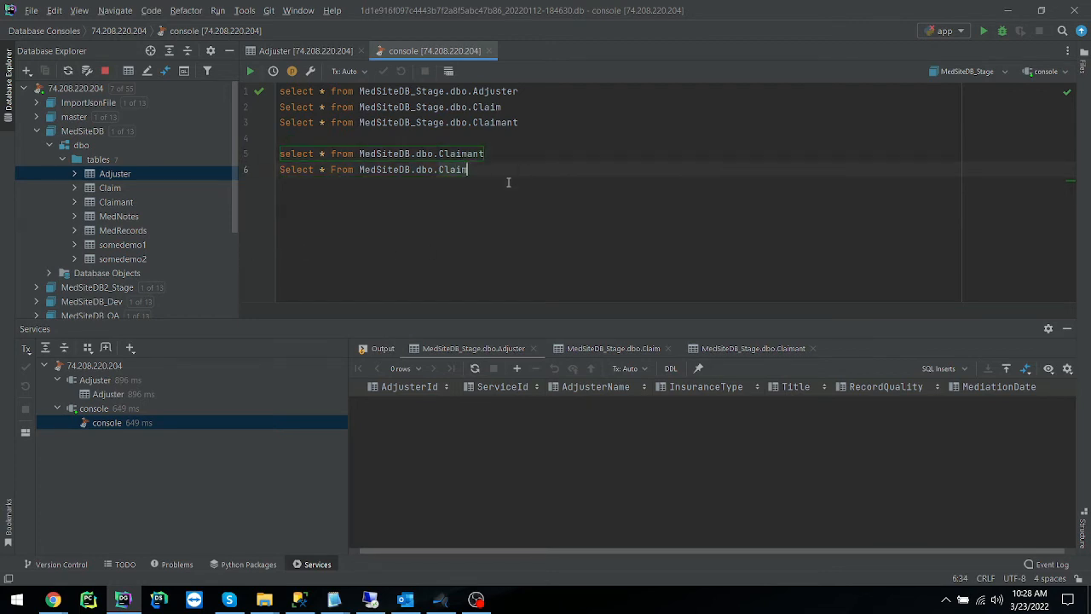
left_click_drag(504, 107, 450, 106)
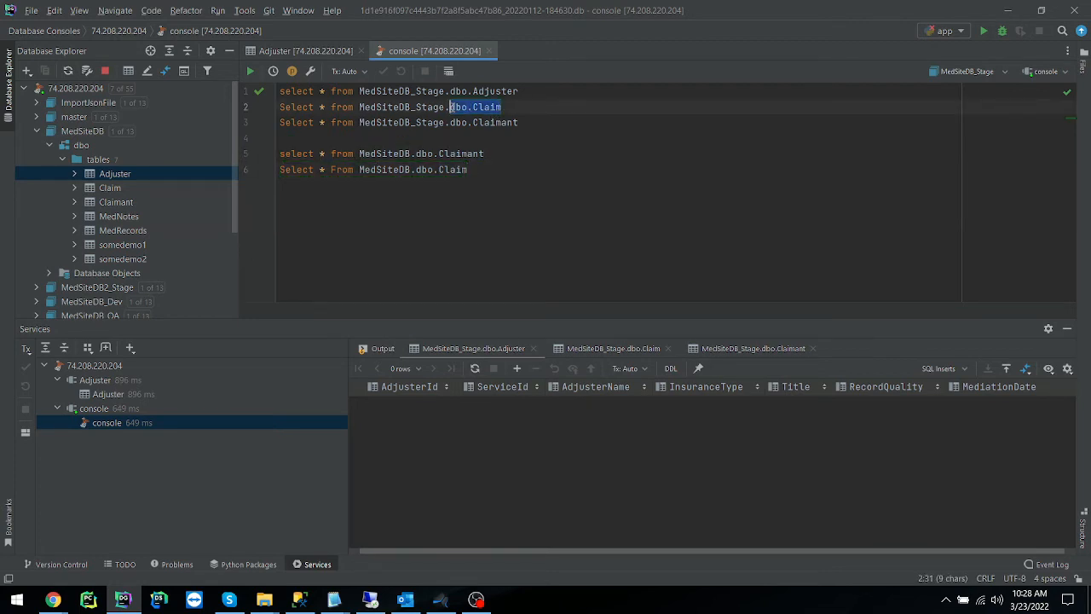
left_click(499, 174)
key("Return")
type("select ")
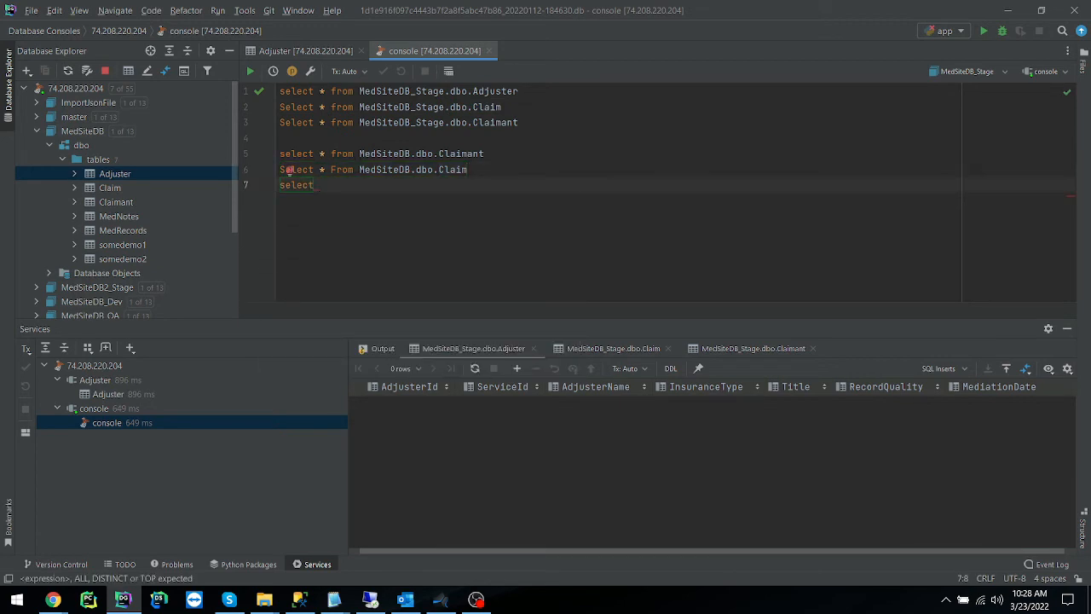
type("* from Med")
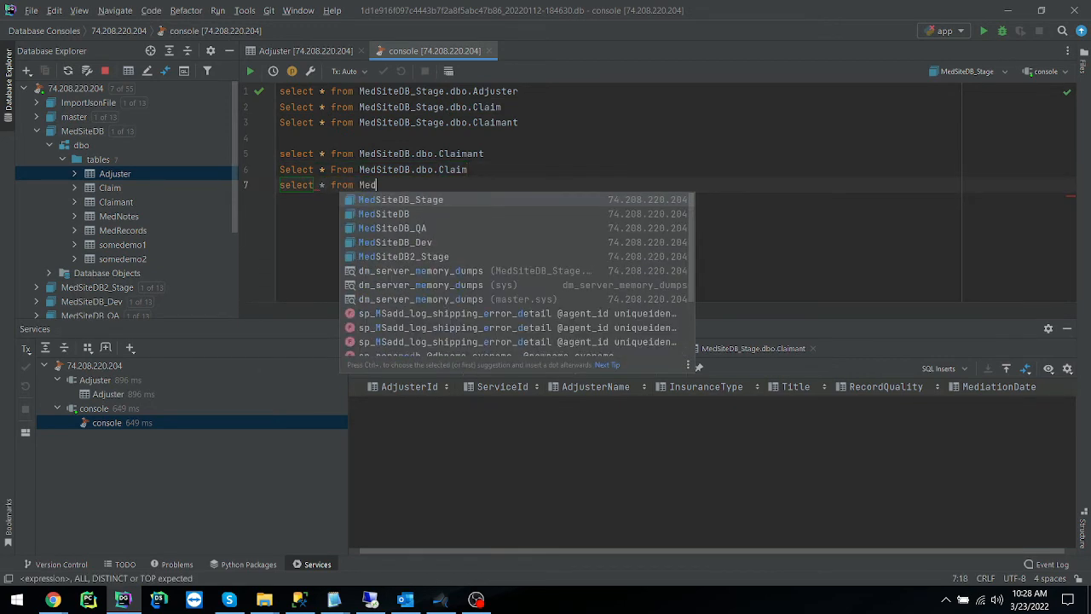
key("Down")
key("Return")
type(".dob.")
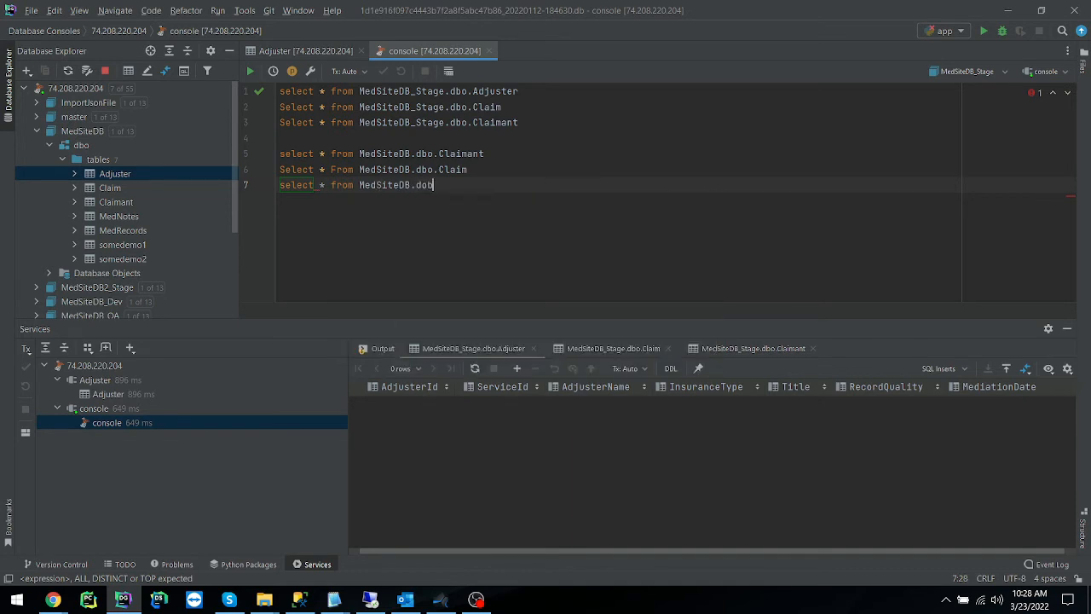
key("BackSpace")
key("BackSpace")
key("BackSpace")
type("bo.cl")
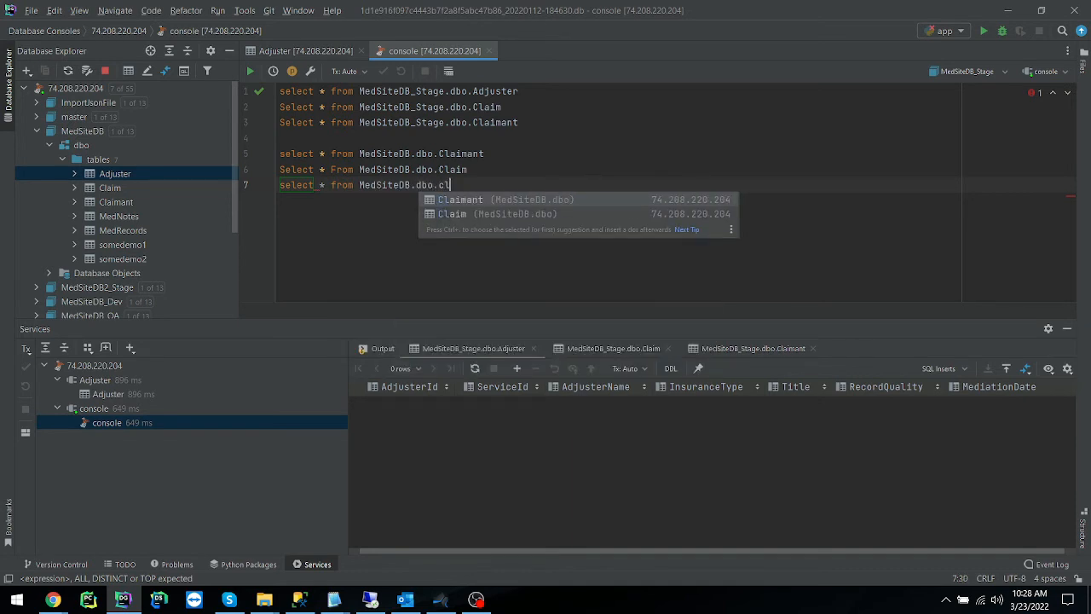
key("Down")
key("Return")
Step: Run only the newly added MedSiteDB.dbo.Claim query to list the source claims
type("w")
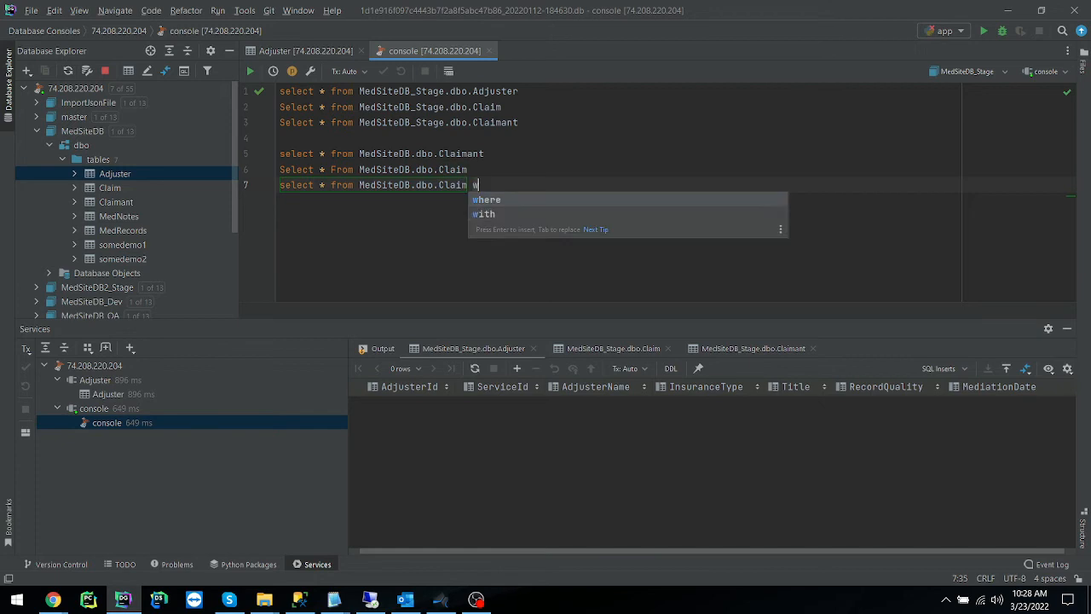
key("BackSpace")
key("BackSpace")
left_click_drag(563, 193, 230, 184)
left_click(250, 71)
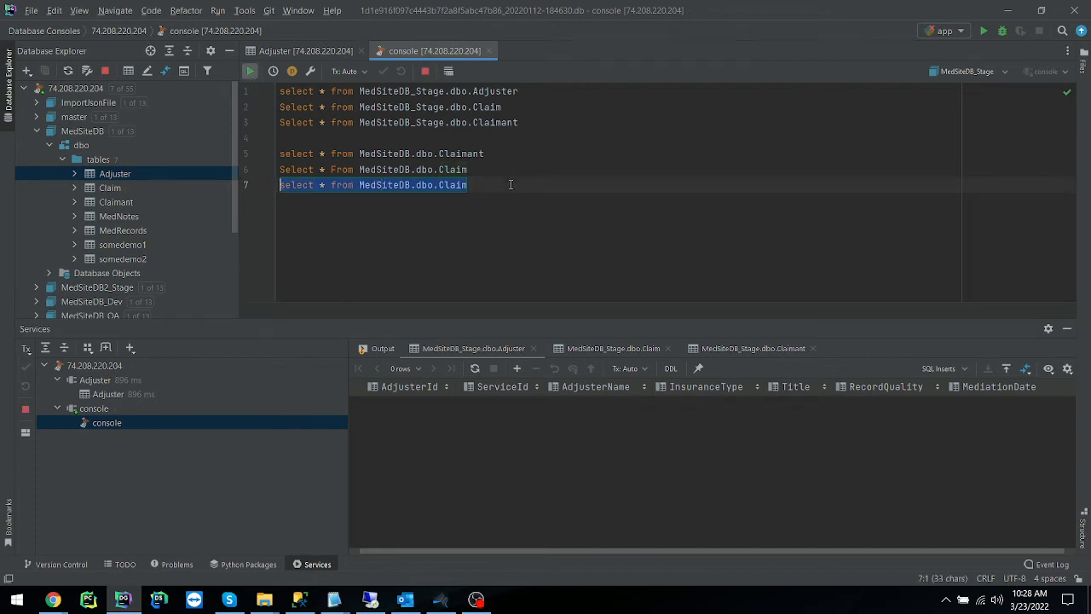
Step: Extend the last Claim query with a where condition comparing the ClaimsId column
left_click(501, 197)
type("where Cl")
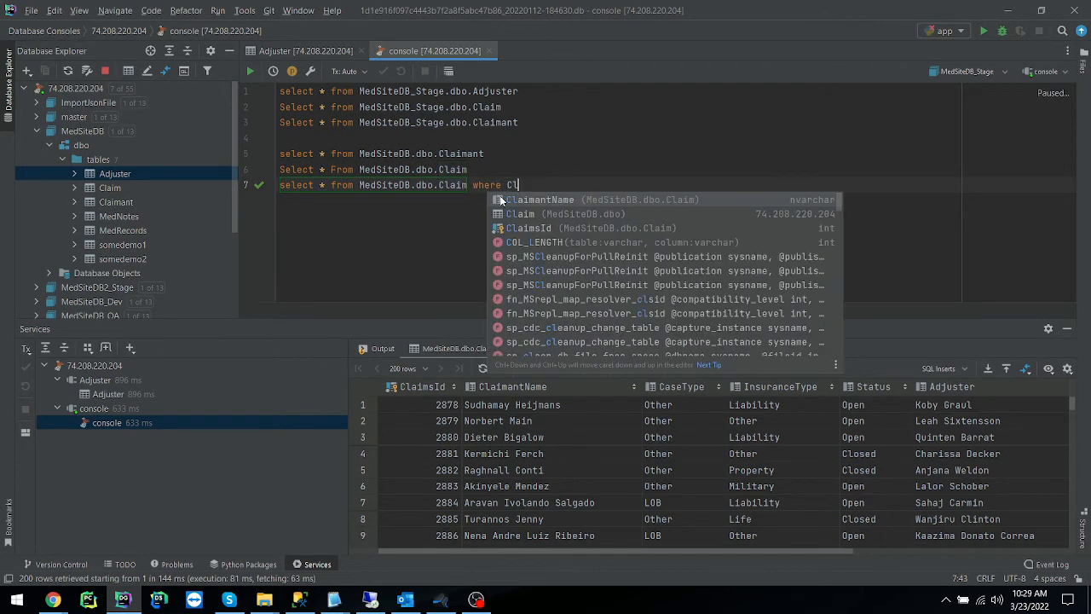
key("Down")
key("Down")
key("Return")
type("=")
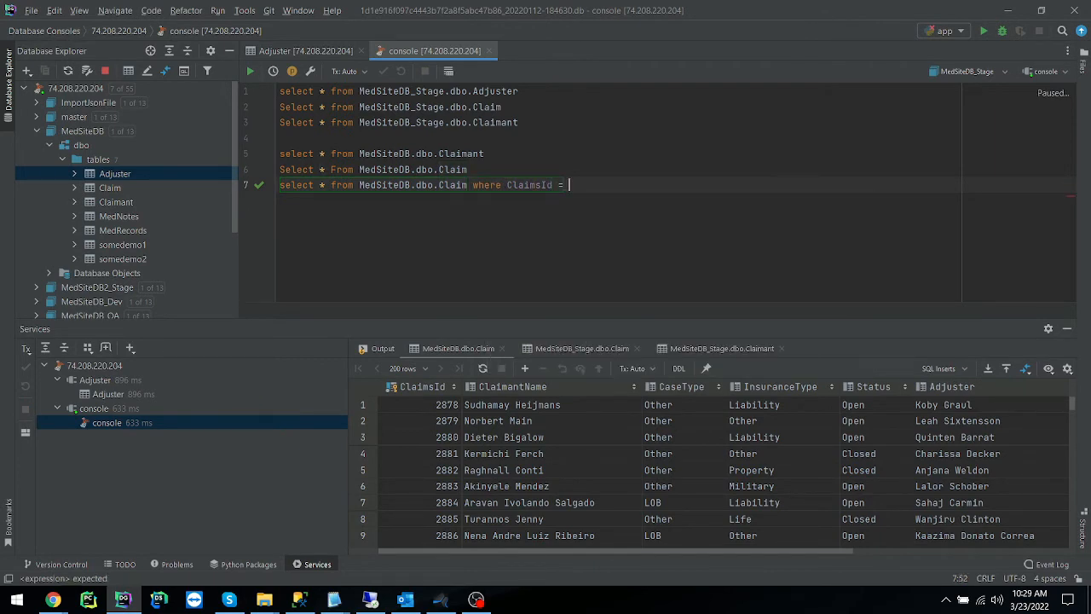
Step: Check the new_claimsid value in Datamaker, complete the DataGrip query's ClaimsId condition with 2878, and run it
left_click(372, 601)
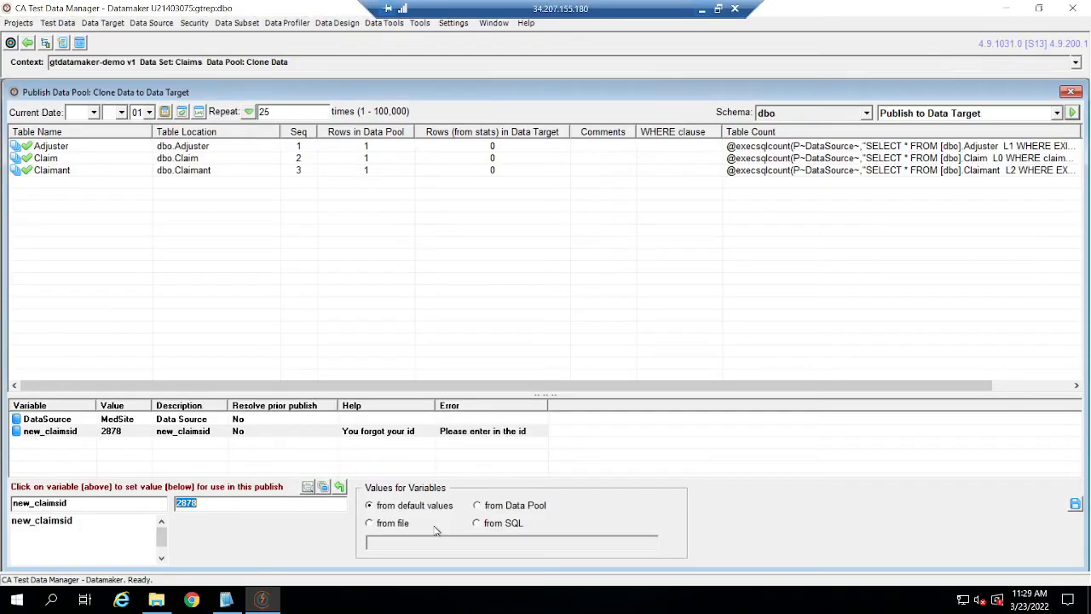
left_click(701, 12)
type("2878")
key("shift+Home")
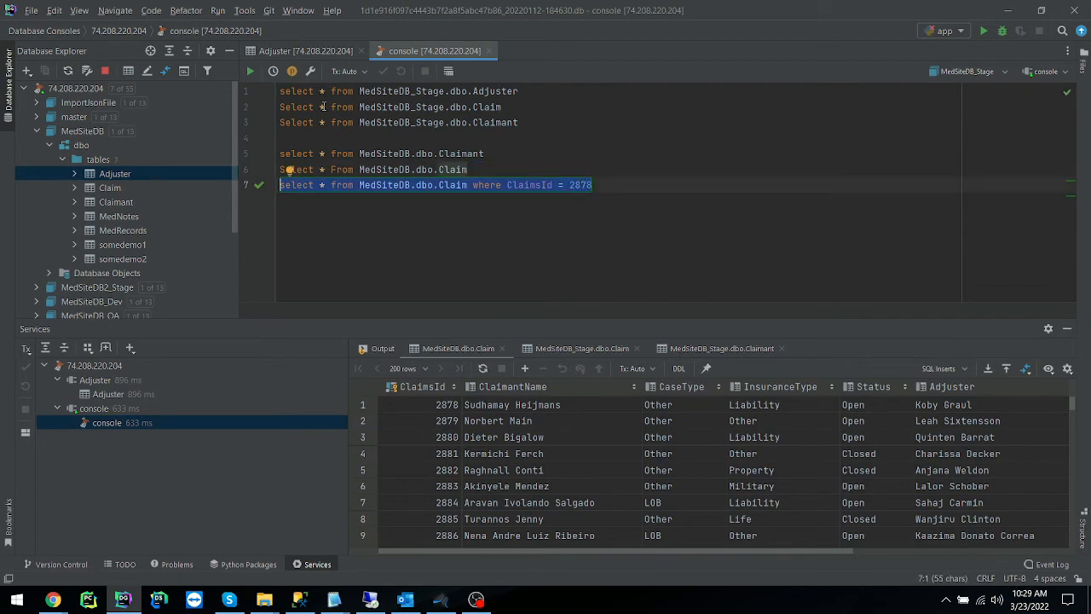
left_click(249, 71)
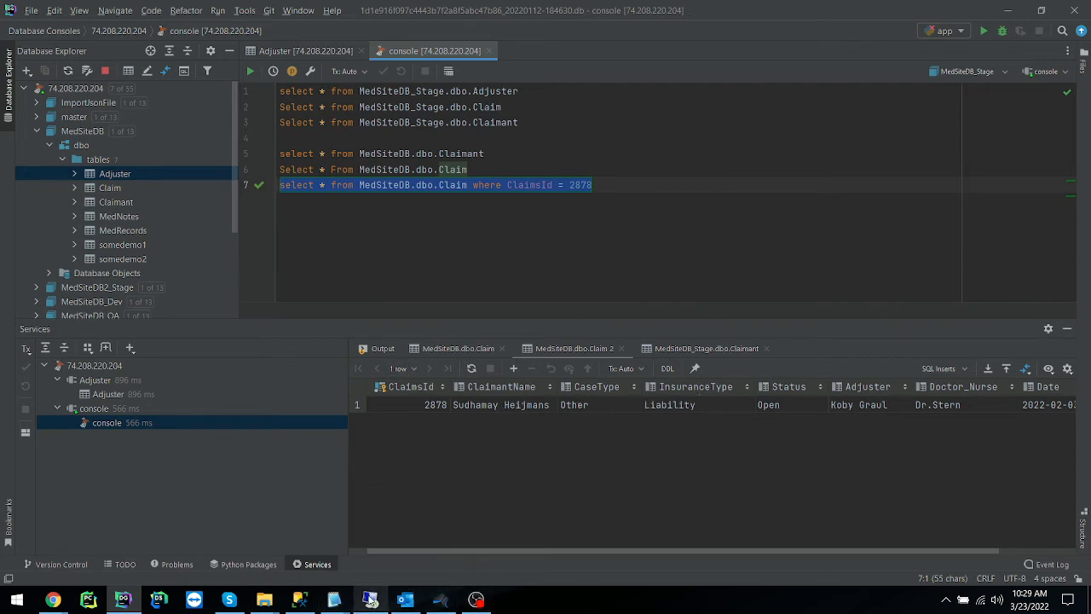
Step: Switch back to Datamaker, publish the Clone Data pool to the data target with 25 repeats, and close the publish results
left_click(370, 599)
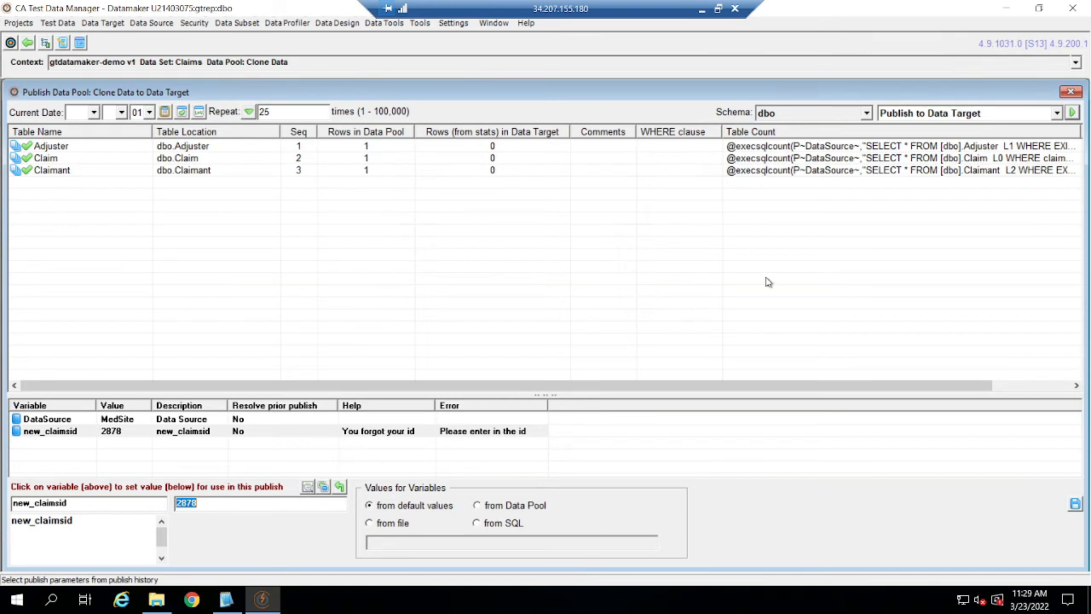
left_click(1073, 114)
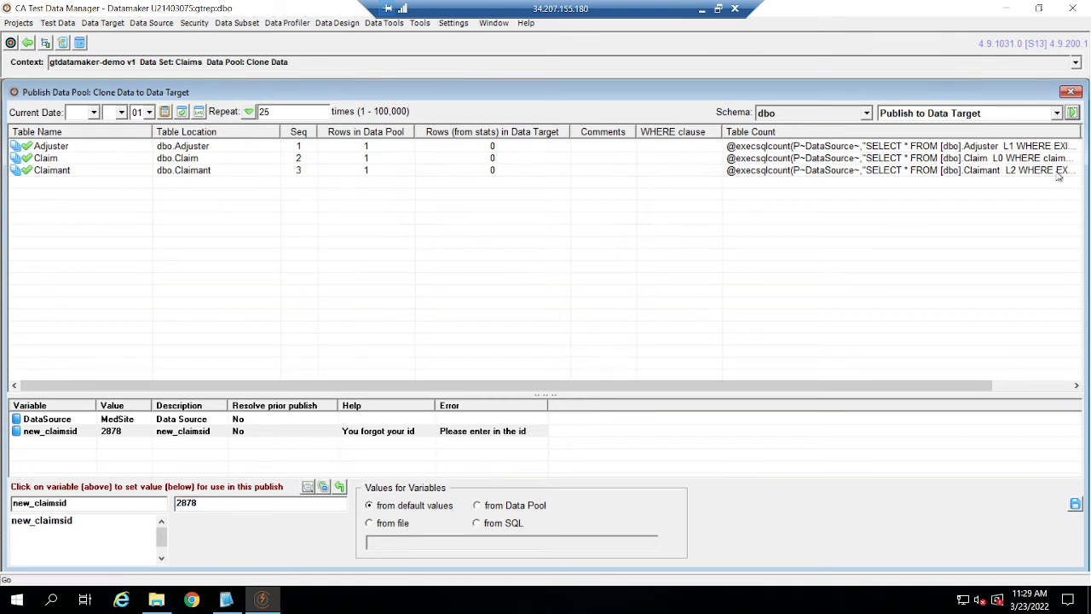
left_click(698, 440)
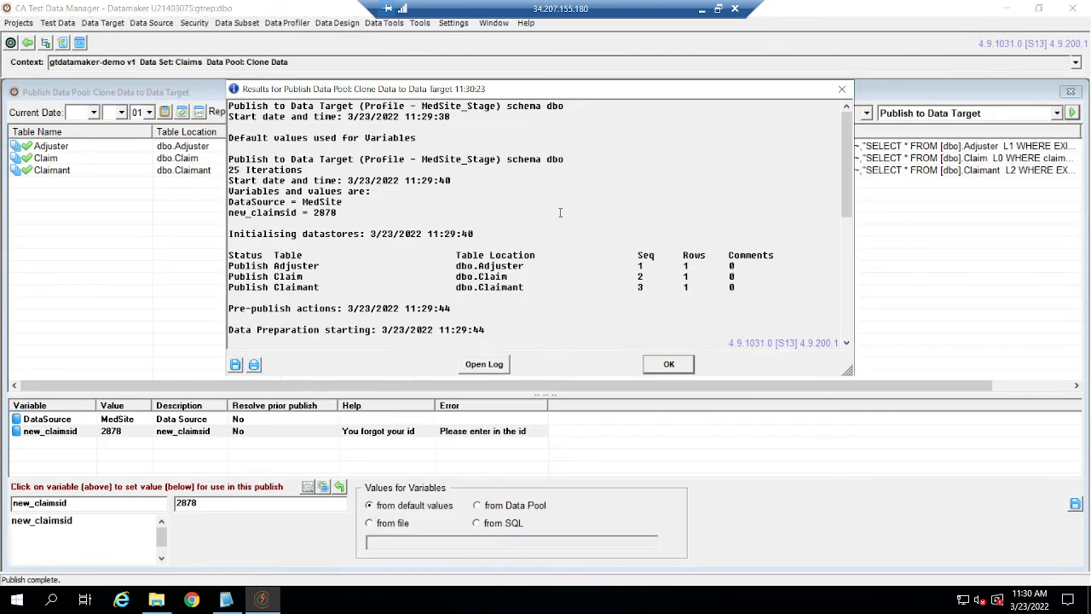
left_click(669, 365)
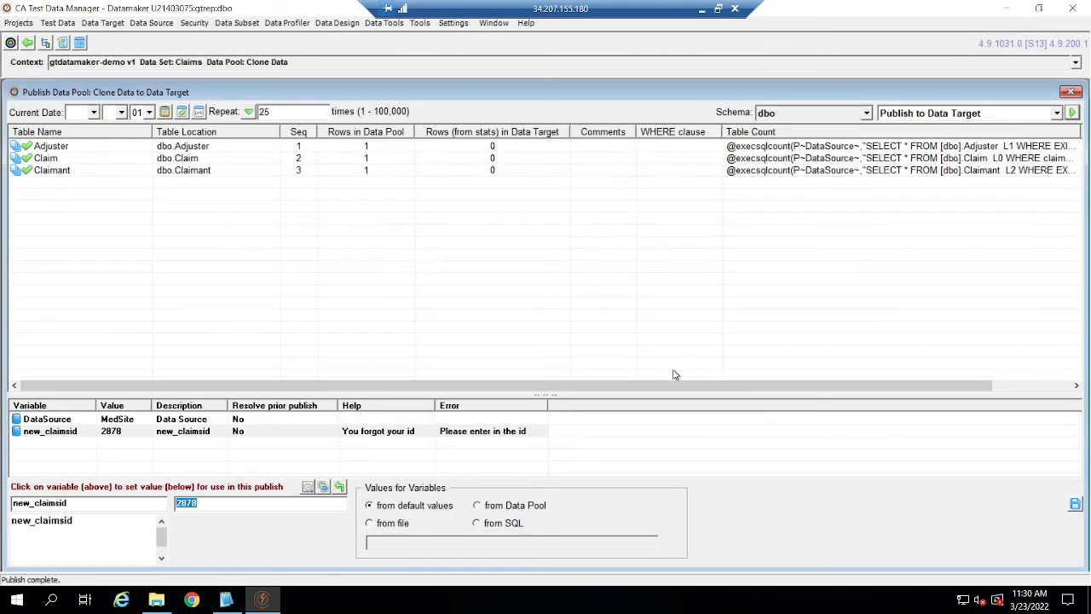
Step: Switch to DataGrip and run the three MedSiteDB_Stage queries for Adjuster, Claim and Claimant together
left_click(701, 9)
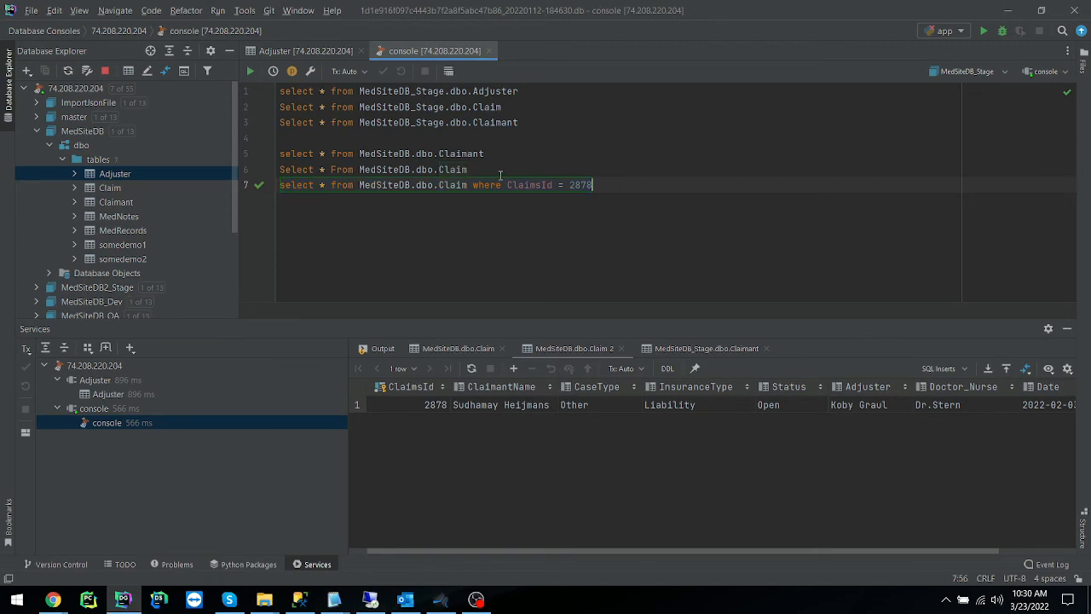
left_click_drag(520, 125, 274, 93)
left_click(250, 71)
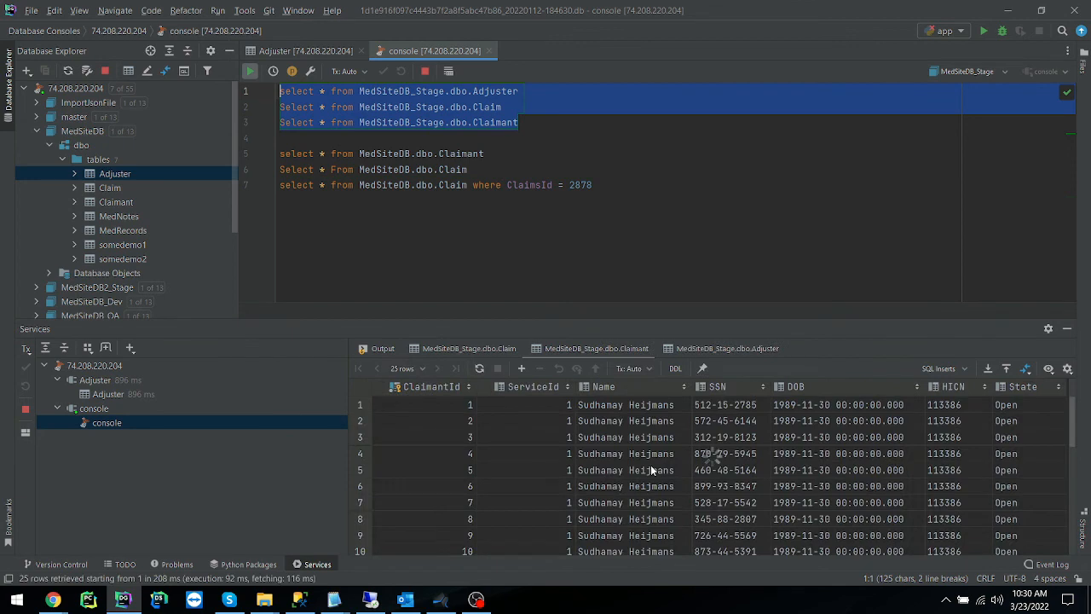
Step: Examine the names and SSN values across the cloned rows in the staged Claimant results
left_click(656, 437)
left_click(733, 405)
left_click(736, 420)
left_click(741, 471)
left_click(744, 502)
left_click(736, 536)
left_click_drag(738, 421, 738, 518)
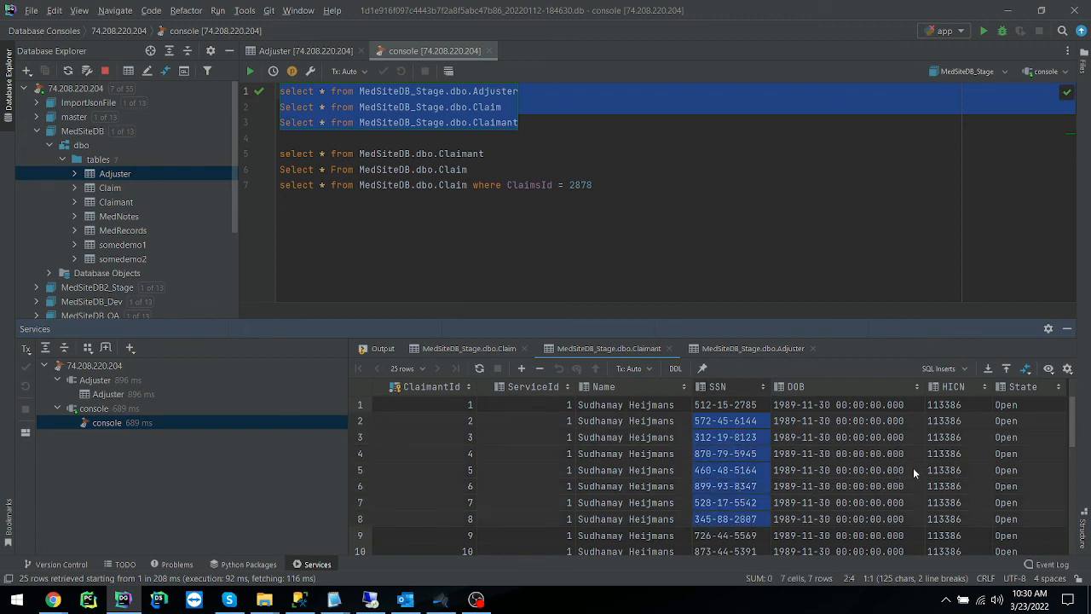
Step: Examine the AdjusterName column and the remaining columns in the staged Adjuster results
left_click(724, 352)
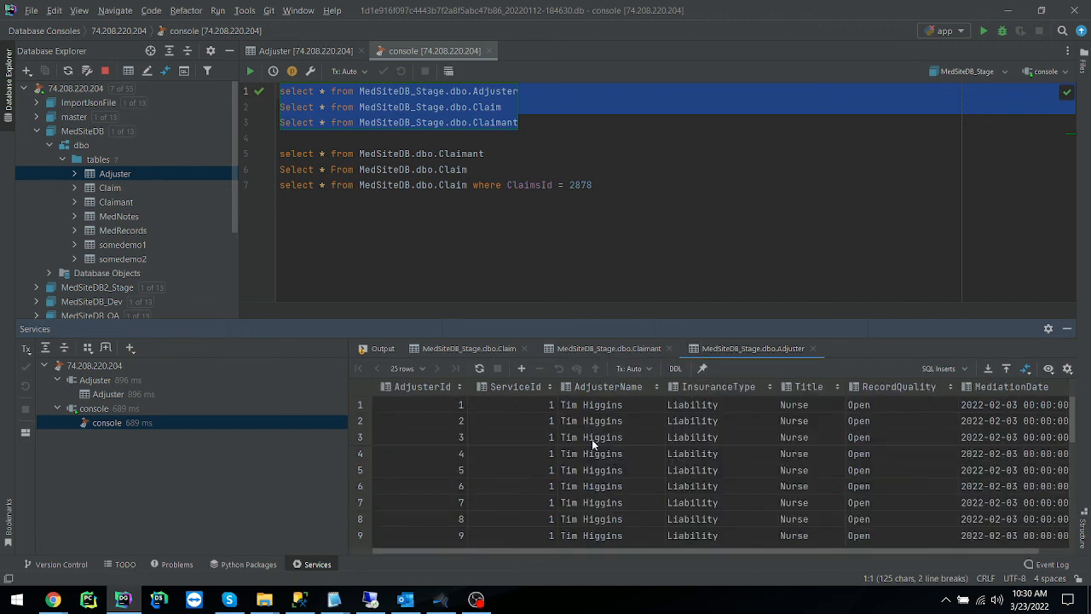
left_click_drag(597, 410, 601, 535)
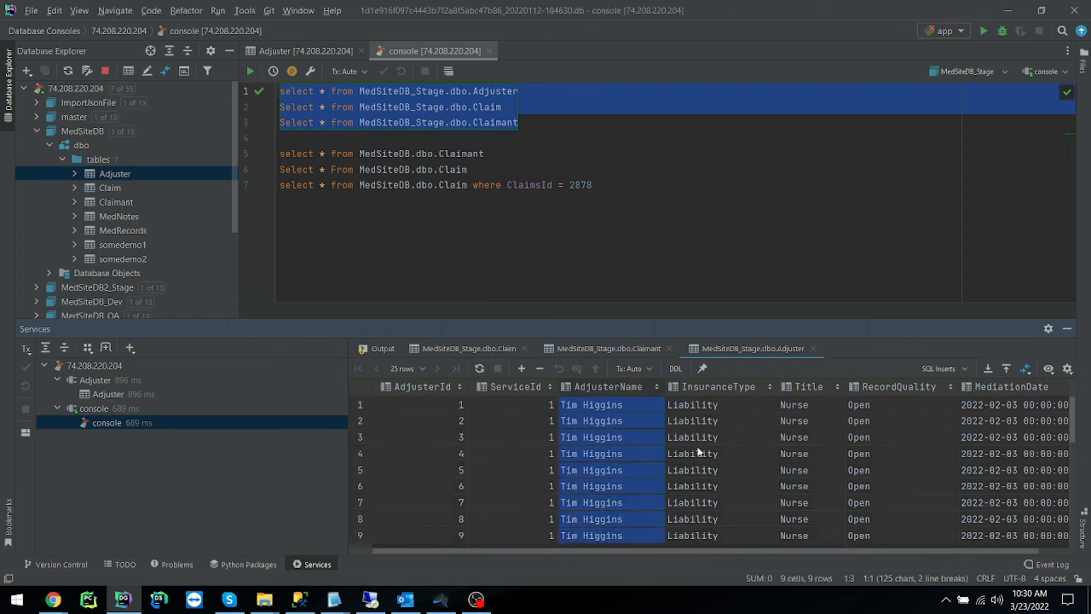
left_click_drag(715, 437, 1035, 460)
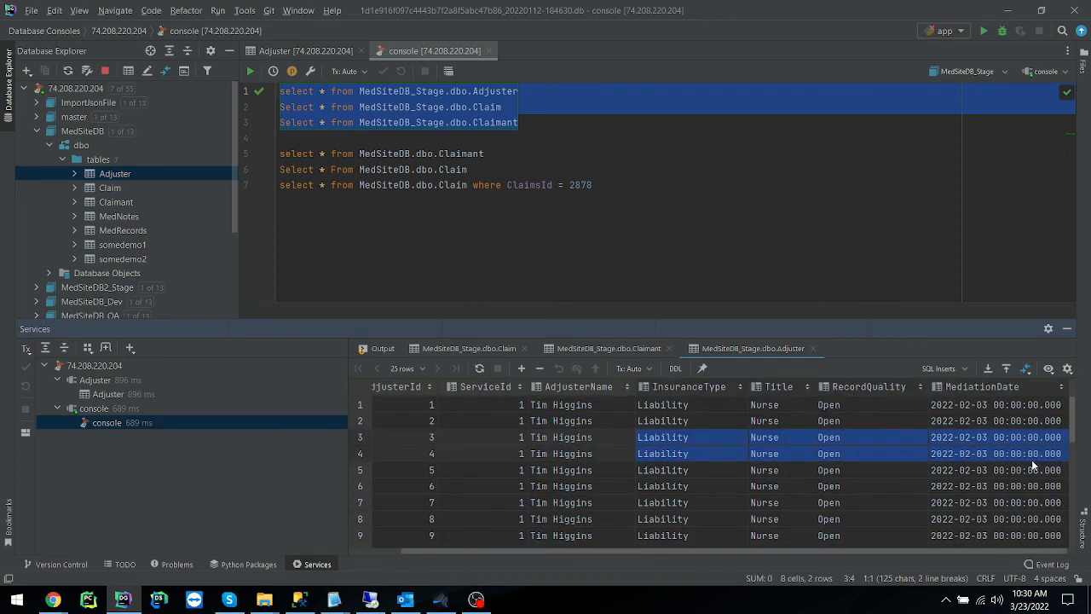
Step: Examine the staged Claim results across all columns, including Adjuster, and return to Datamaker's publish window
left_click(448, 348)
left_click_drag(597, 439, 946, 490)
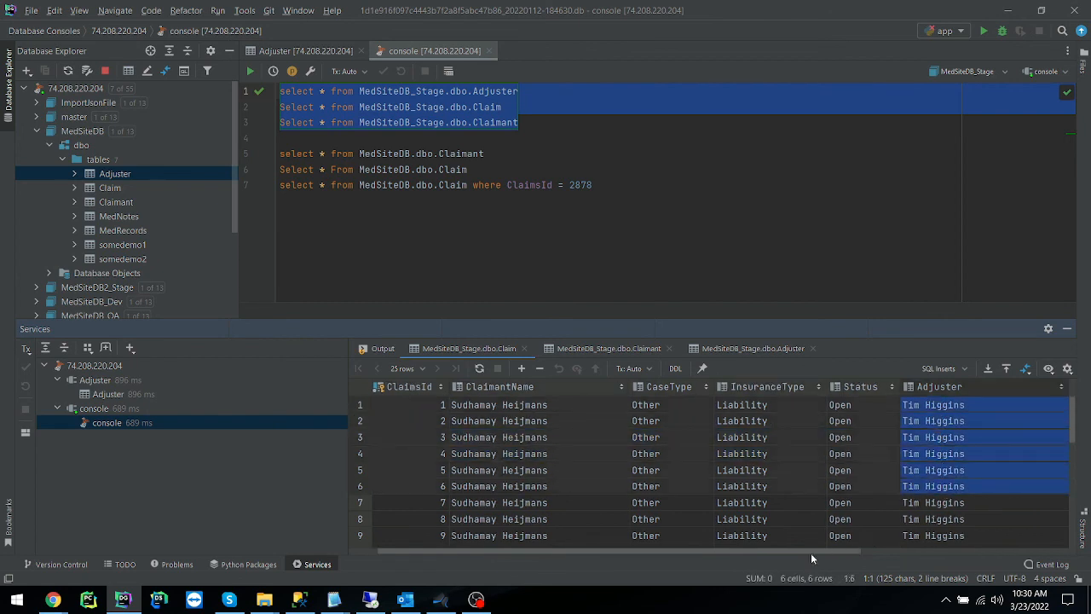
left_click(918, 551)
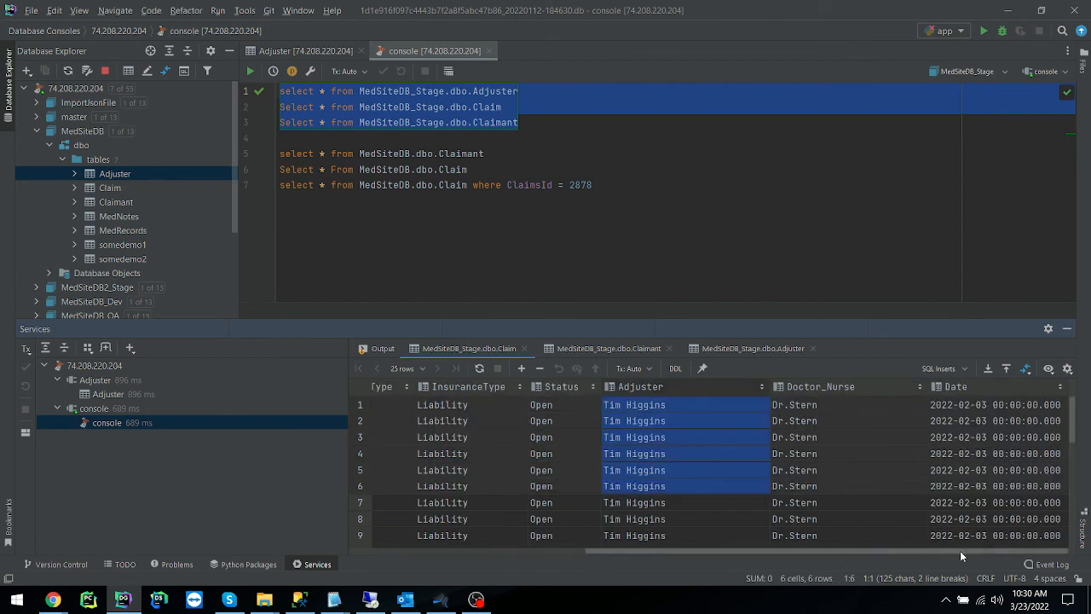
left_click_drag(960, 553, 724, 554)
left_click(652, 520)
left_click(602, 153)
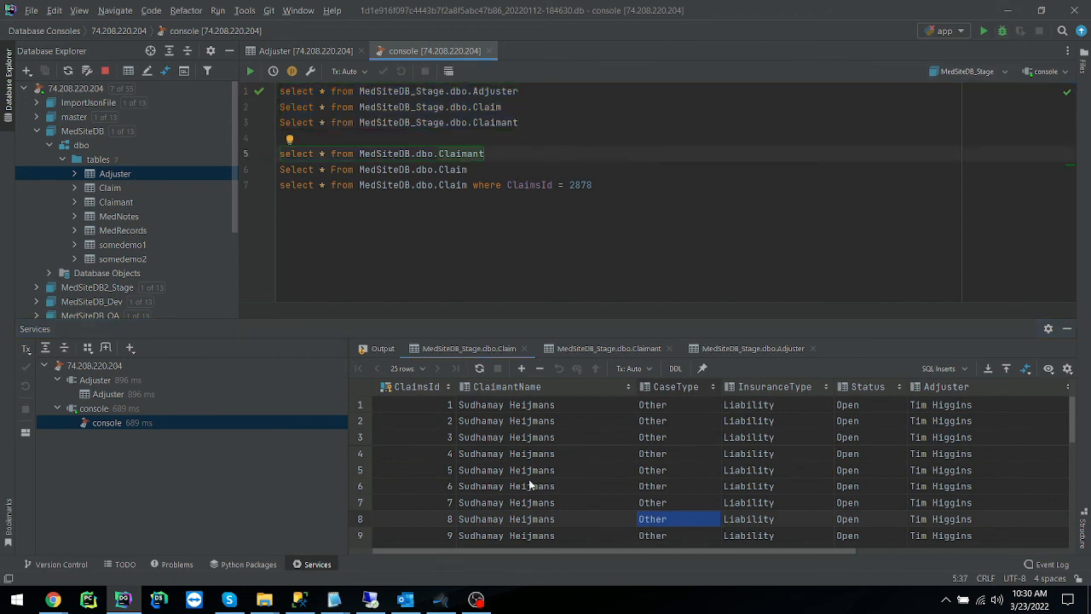
left_click(1009, 12)
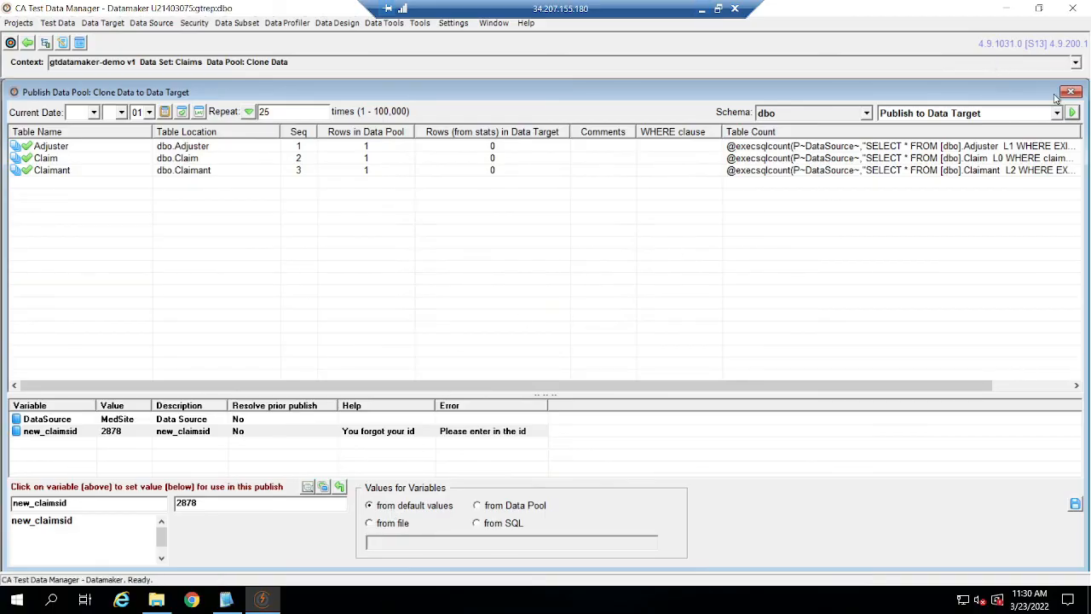